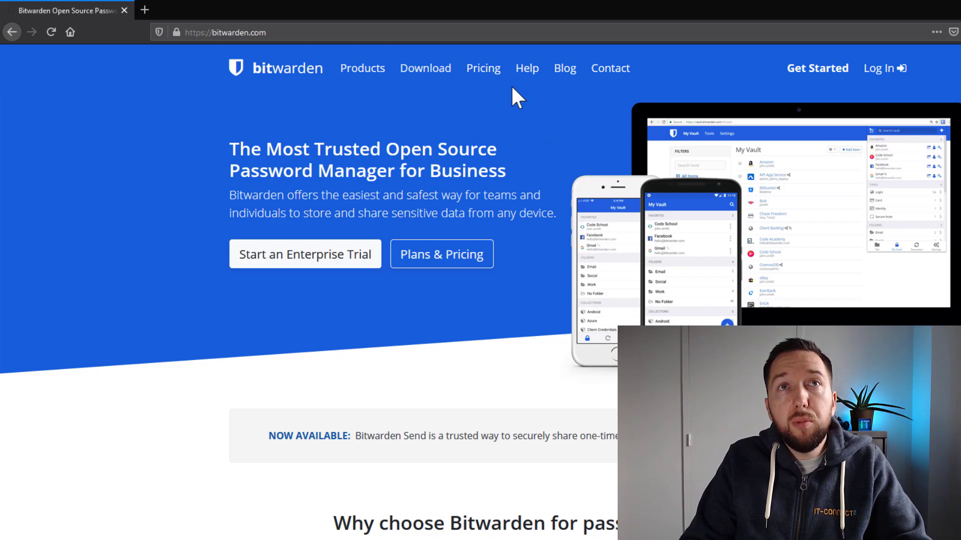
Show the Personal Plans cards: Free at $0, Premium at $10/year and Family at $40/year.
{"action": "left_click", "coordinate": [484, 71]}
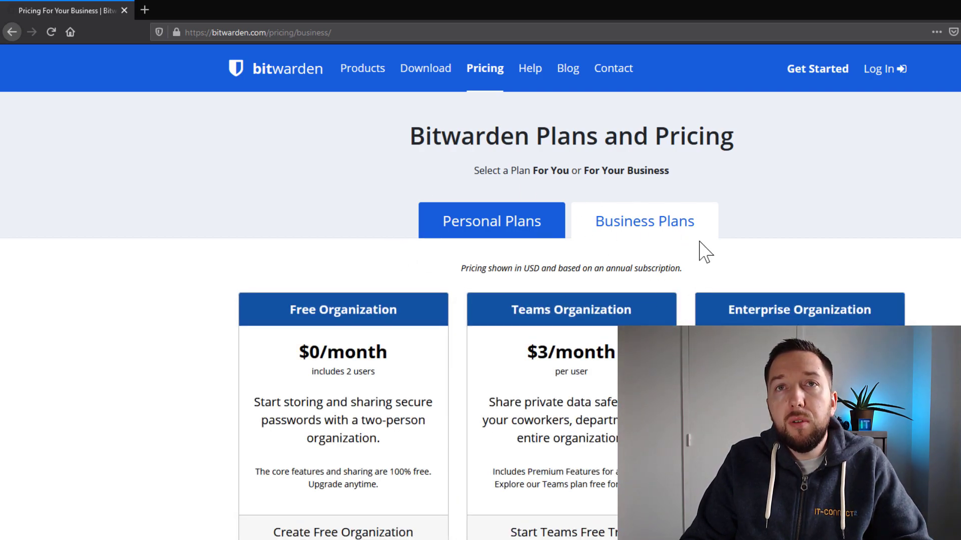
{"action": "left_click", "coordinate": [482, 225]}
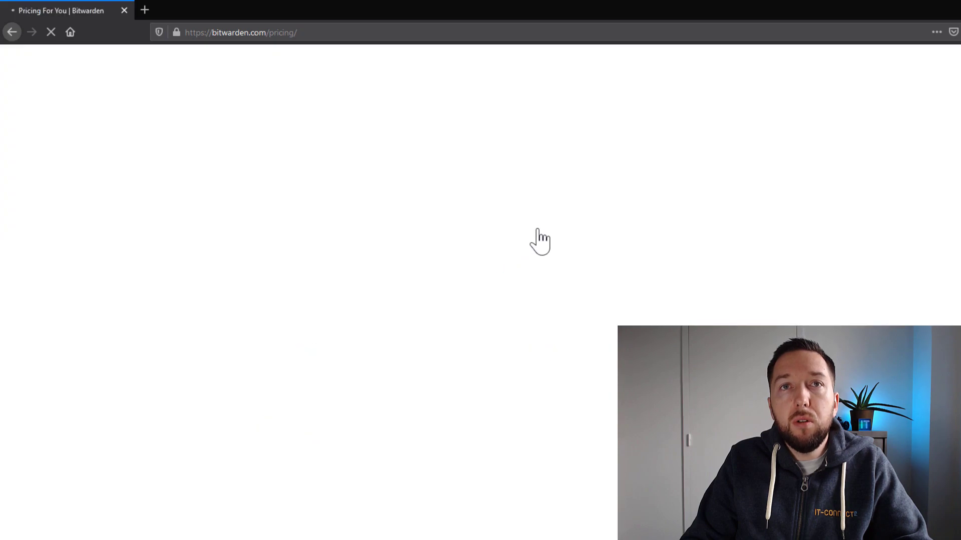
{"action": "scroll", "coordinate": [205, 278], "scroll_direction": "down", "scroll_amount": 3}
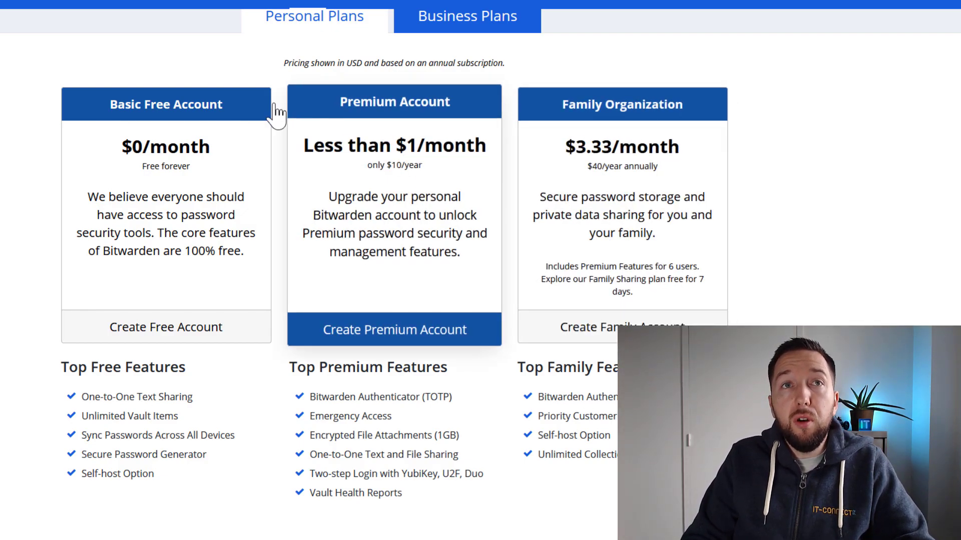
{"action": "scroll", "coordinate": [42, 144], "scroll_direction": "down", "scroll_amount": 1}
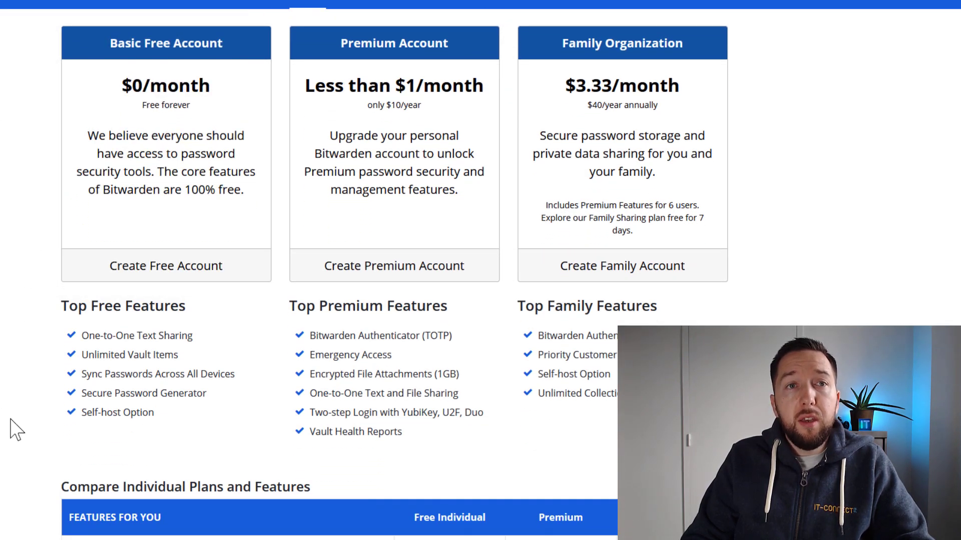
{"action": "left_click_drag", "start_coordinate": [235, 379], "coordinate": [83, 381]}
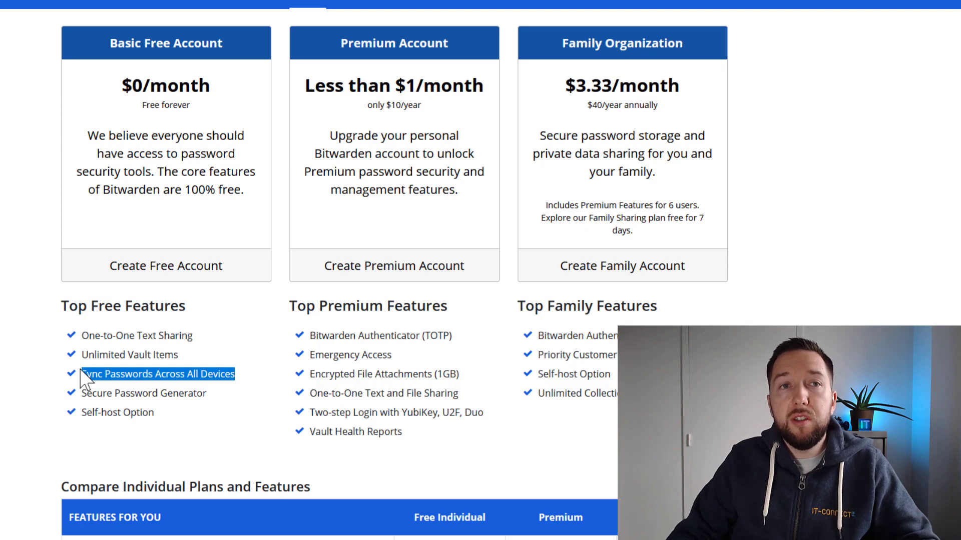
{"action": "scroll", "coordinate": [6, 369], "scroll_direction": "down", "scroll_amount": 3}
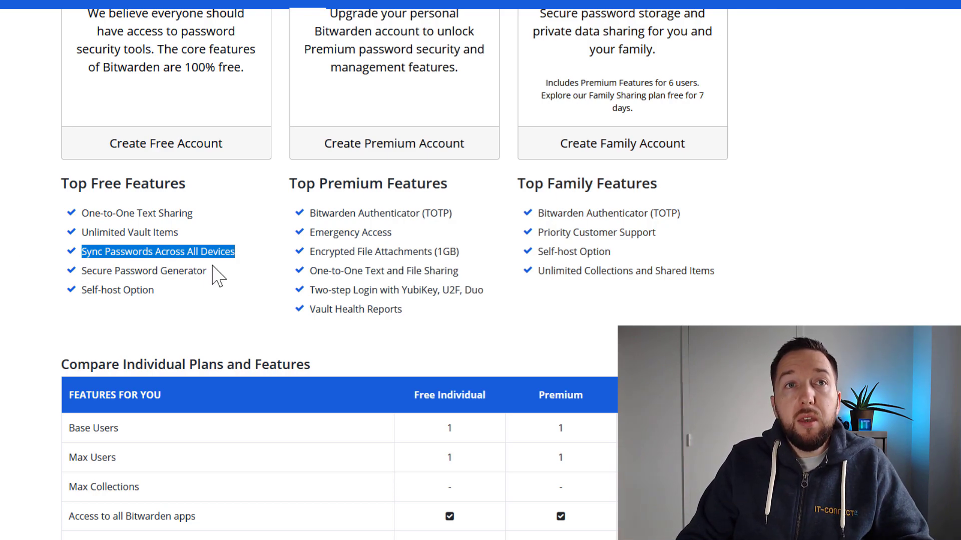
{"action": "scroll", "coordinate": [214, 274], "scroll_direction": "up", "scroll_amount": 3}
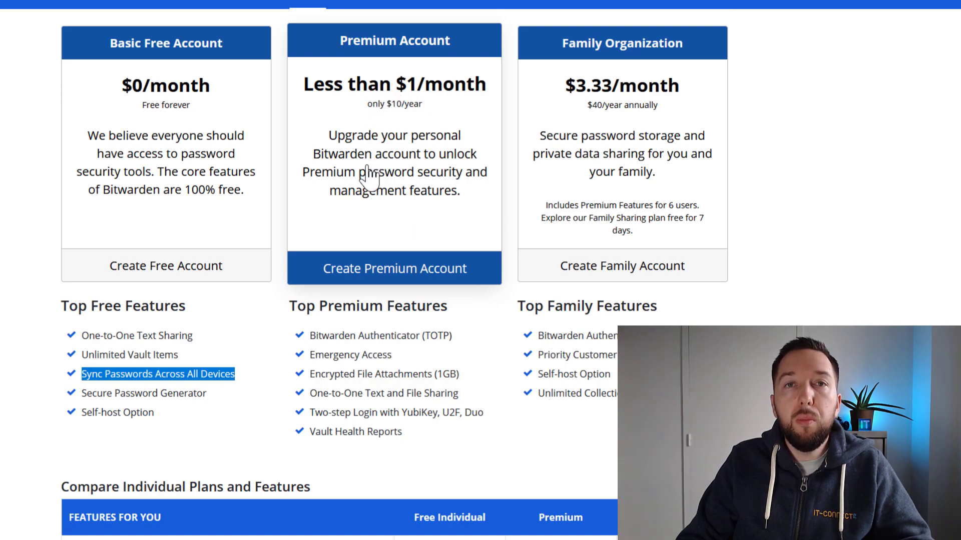
{"action": "scroll", "coordinate": [363, 183], "scroll_direction": "down", "scroll_amount": 1}
{"action": "scroll", "coordinate": [363, 183], "scroll_direction": "down", "scroll_amount": 2}
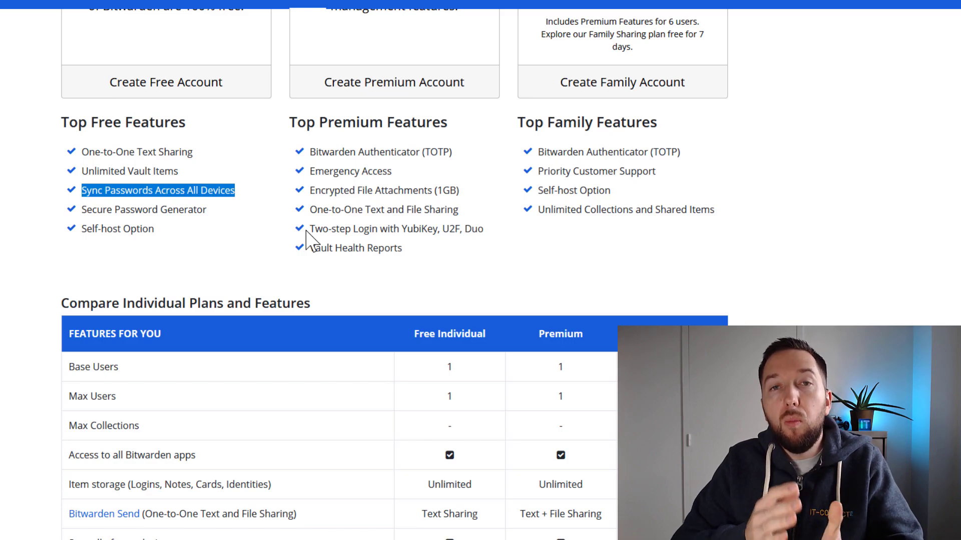
{"action": "left_click", "coordinate": [183, 188]}
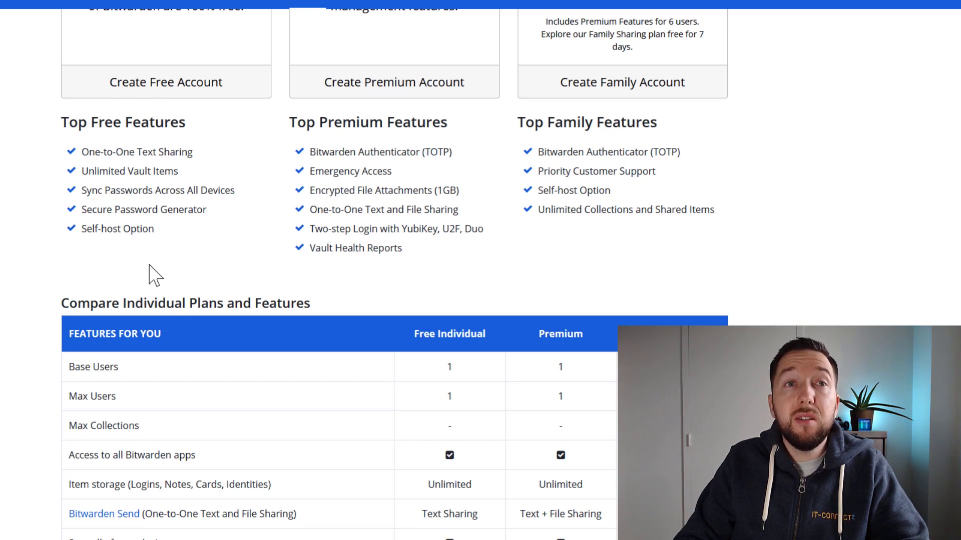
{"action": "scroll", "coordinate": [151, 305], "scroll_direction": "up", "scroll_amount": 3}
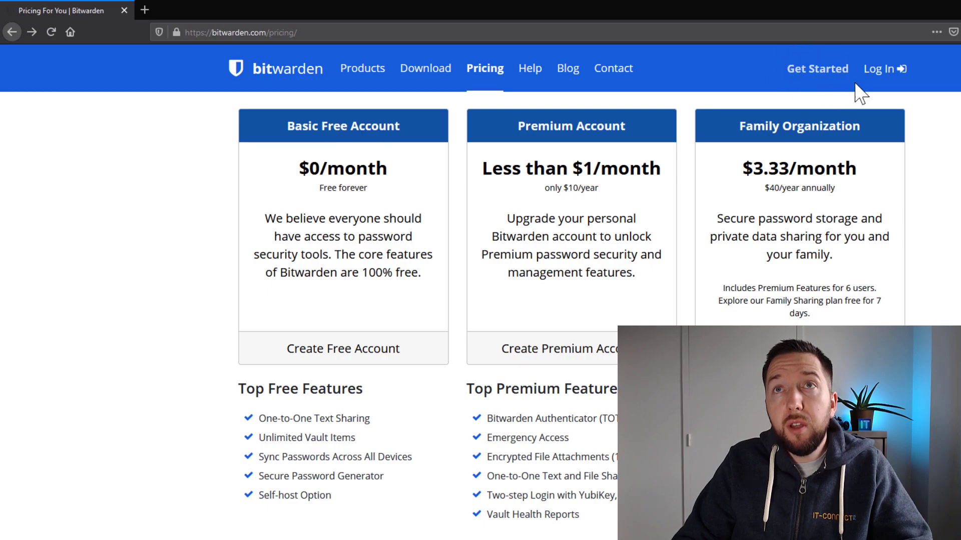
{"action": "left_click", "coordinate": [798, 70]}
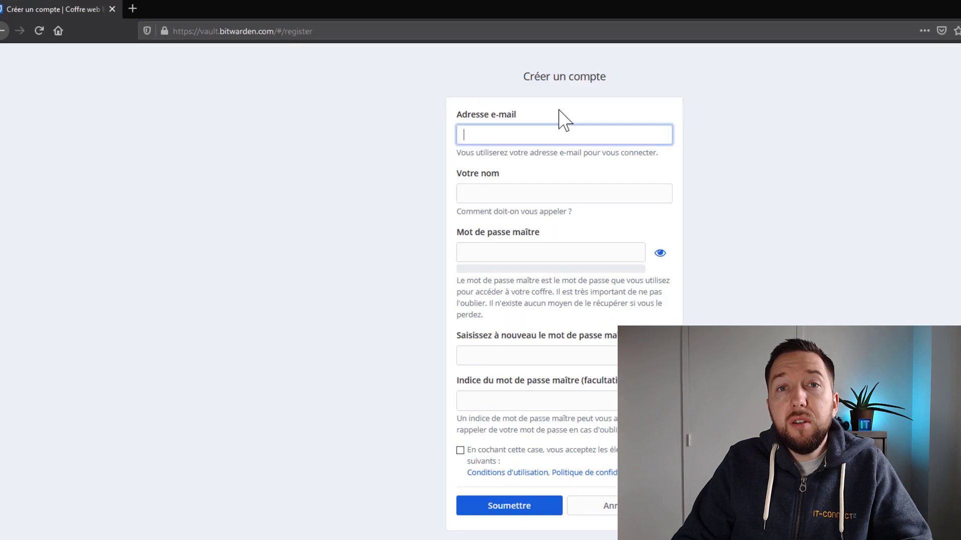
Register a new account with the e-mail, first name and confirmed master password, accepting the terms.
{"action": "left_click", "coordinate": [537, 132]}
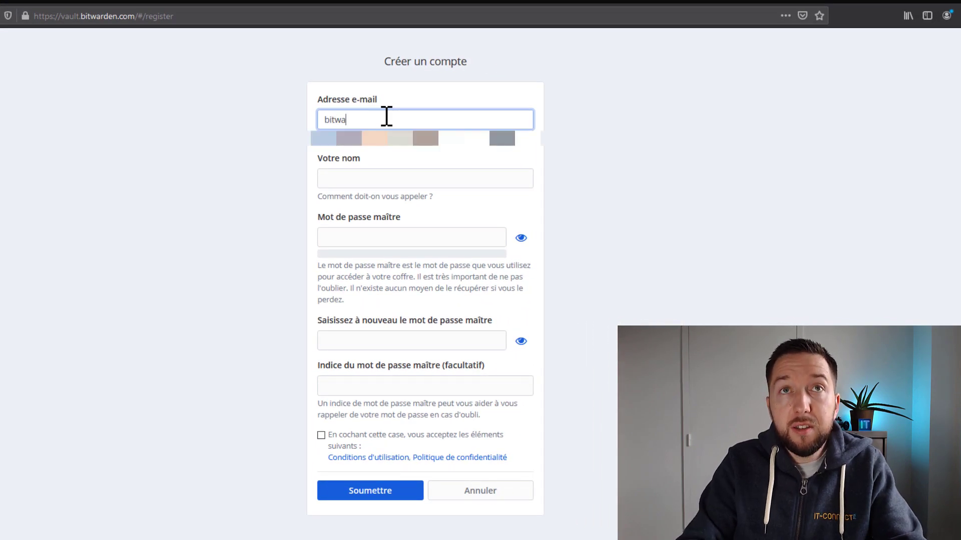
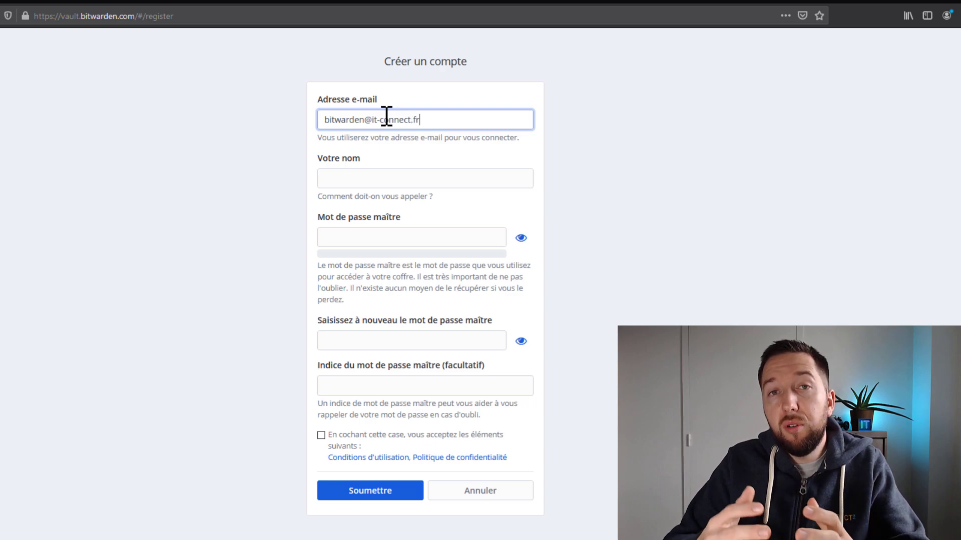
{"action": "left_click", "coordinate": [422, 180]}
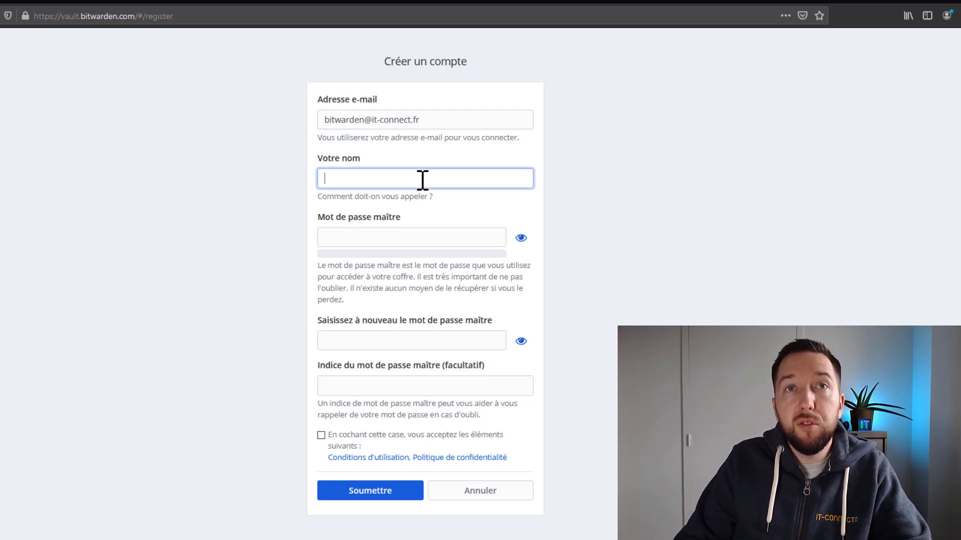
{"action": "type", "text": "Florian"}
{"action": "key", "text": "Tab"}
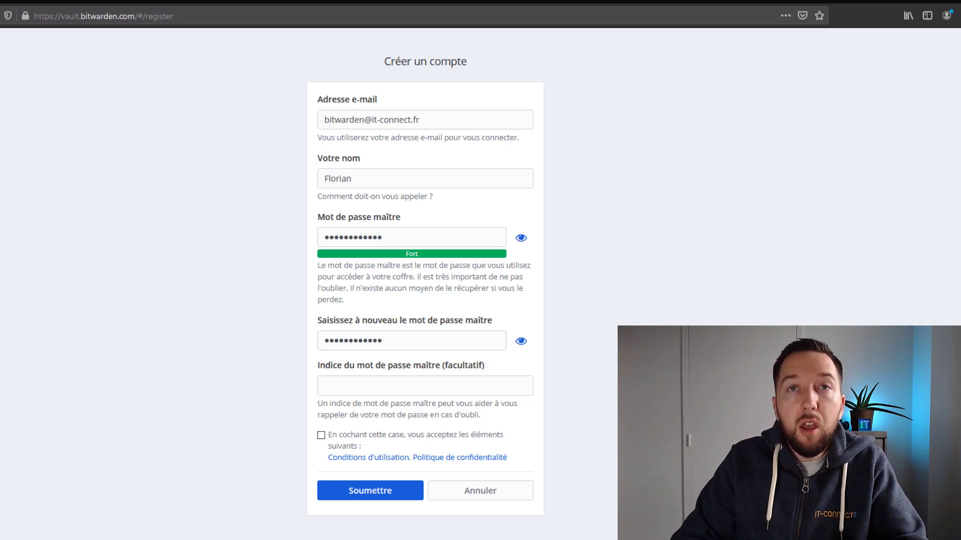
{"action": "left_click", "coordinate": [451, 334]}
{"action": "left_click", "coordinate": [403, 389]}
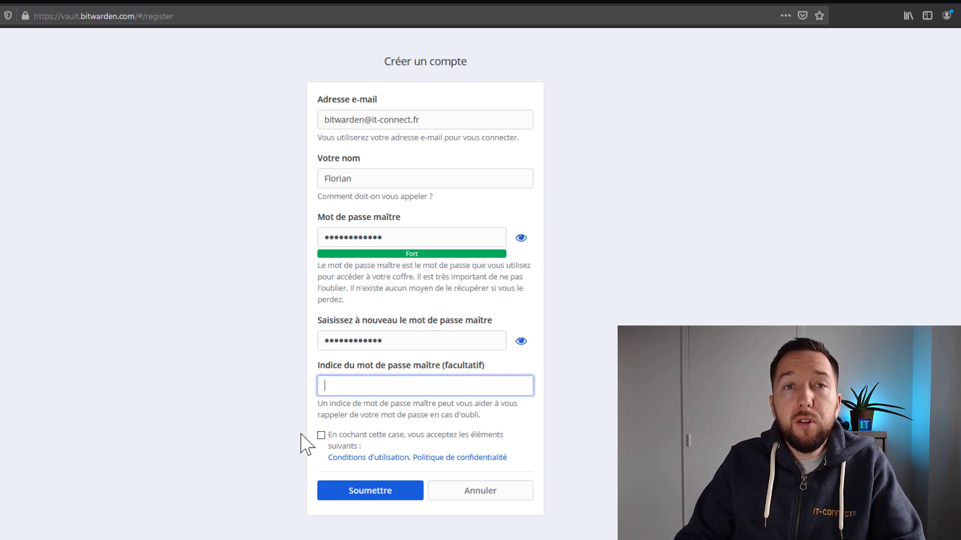
{"action": "left_click", "coordinate": [320, 435]}
{"action": "left_click", "coordinate": [365, 494]}
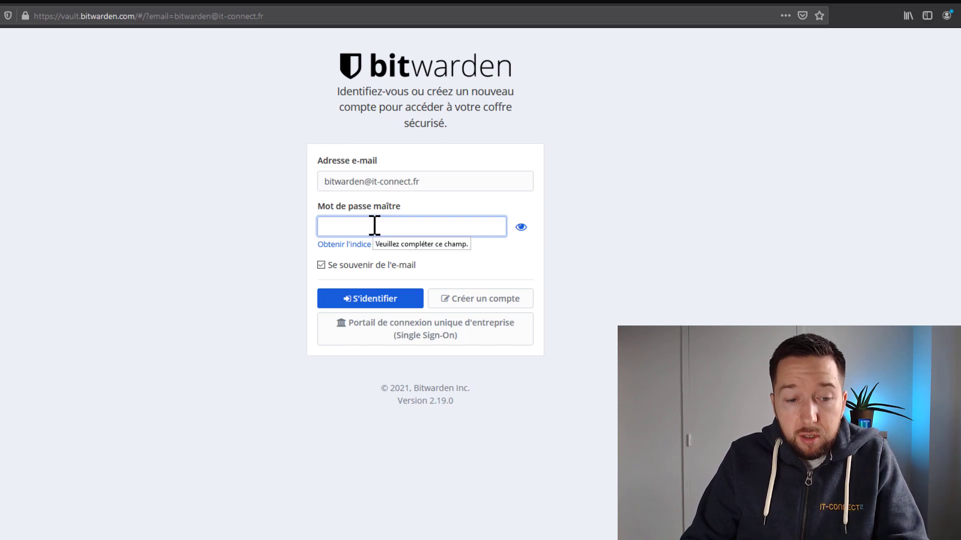
Log in on the pre-filled form with the master password to open the empty 'Mon coffre' vault.
{"action": "key", "text": "ctrl+v"}
{"action": "left_click_drag", "start_coordinate": [450, 188], "coordinate": [287, 180]}
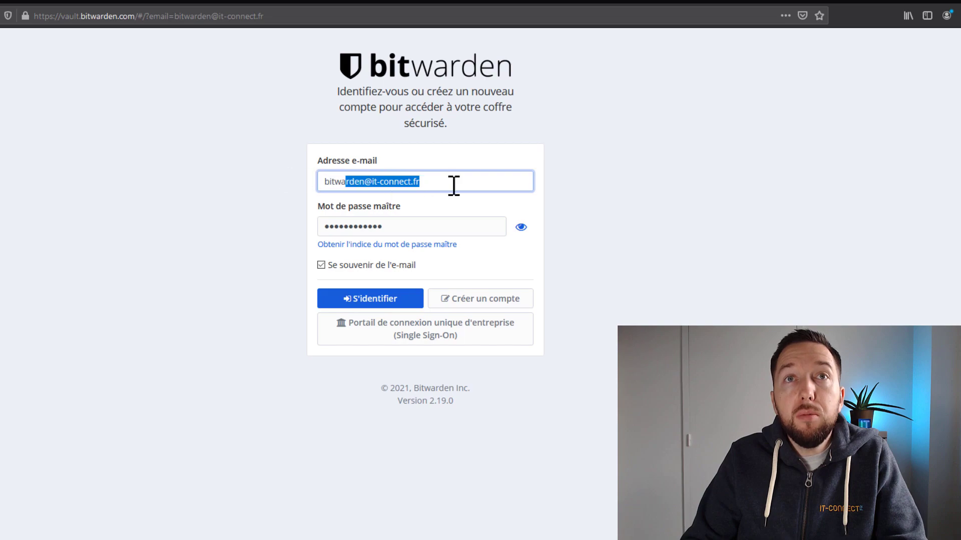
{"action": "left_click", "coordinate": [425, 184]}
{"action": "left_click", "coordinate": [407, 227]}
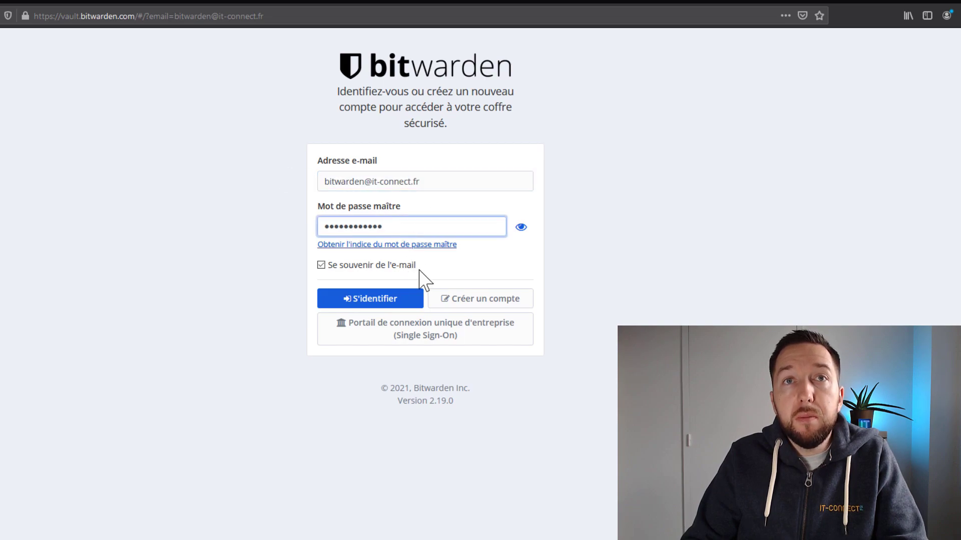
{"action": "left_click", "coordinate": [364, 301]}
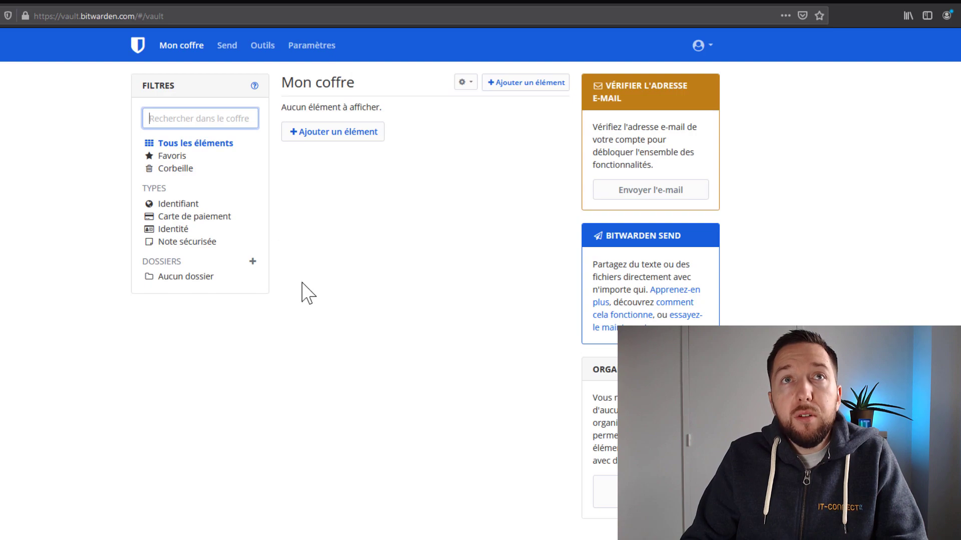
Send the address-verification e-mail from the 'Vérifier l'adresse e-mail' notice.
{"action": "left_click_drag", "start_coordinate": [604, 86], "coordinate": [655, 110]}
{"action": "left_click", "coordinate": [635, 191]}
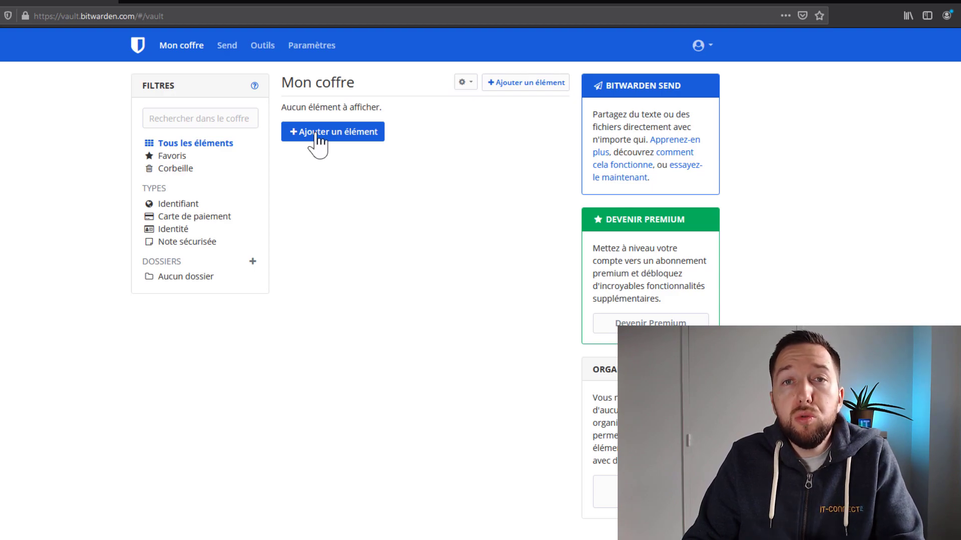
{"action": "left_click", "coordinate": [269, 48]}
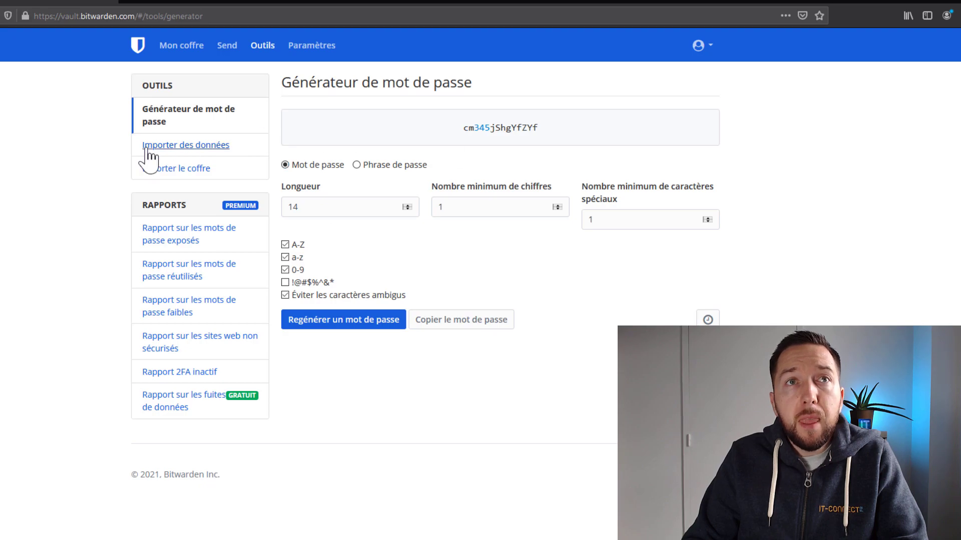
Pick LastPass (csv) as the import format on Importer des données, then go back to Mon coffre.
{"action": "left_click", "coordinate": [166, 146]}
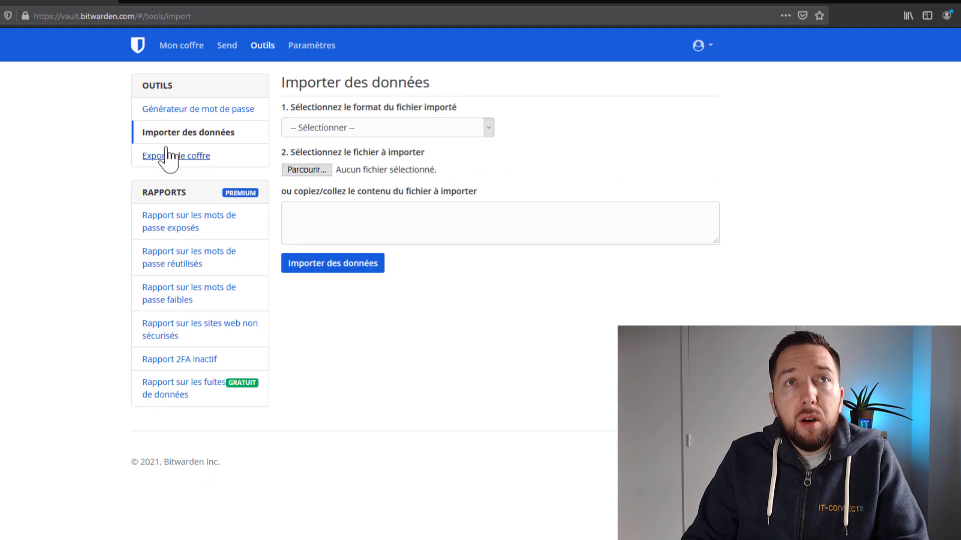
{"action": "left_click", "coordinate": [429, 128]}
{"action": "scroll", "coordinate": [440, 294], "scroll_direction": "down", "scroll_amount": 18}
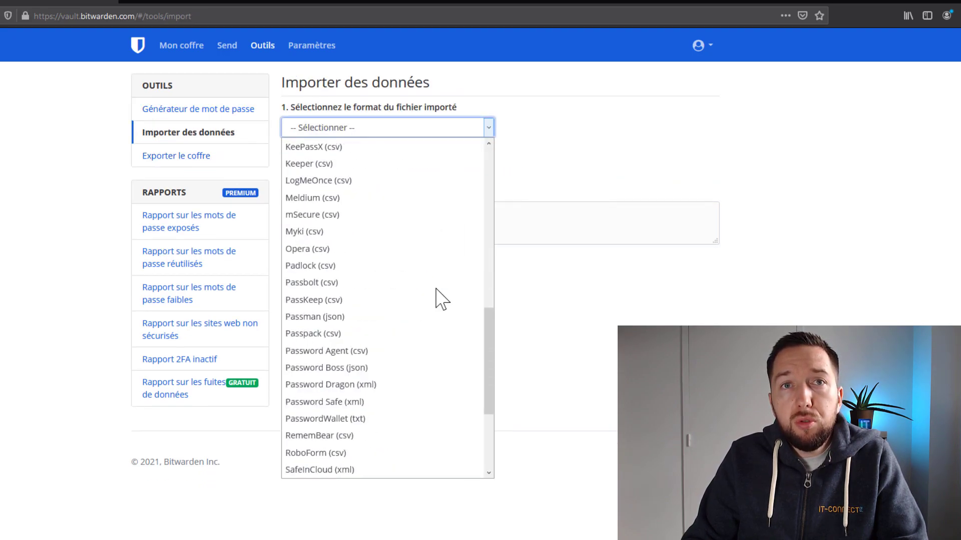
{"action": "scroll", "coordinate": [422, 365], "scroll_direction": "up", "scroll_amount": 18}
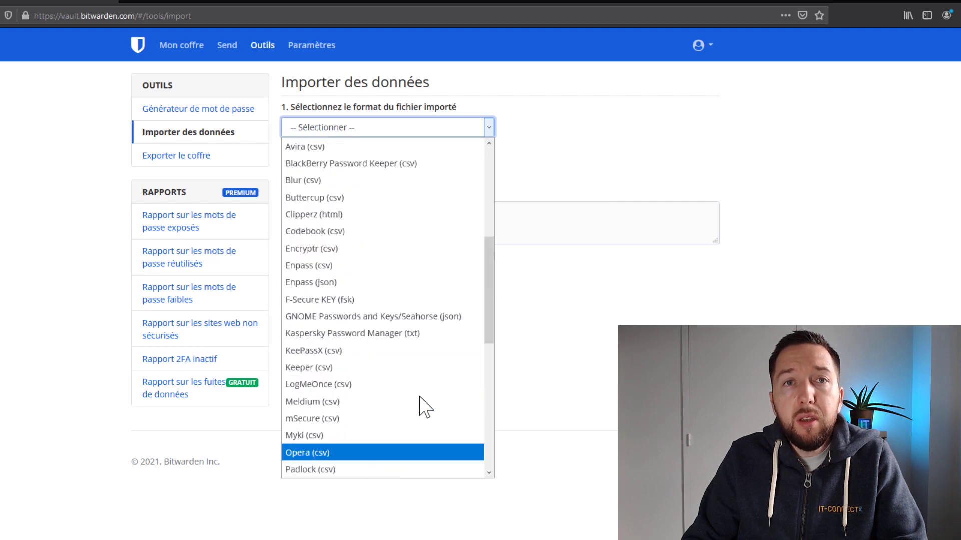
{"action": "scroll", "coordinate": [390, 316], "scroll_direction": "down", "scroll_amount": 2}
{"action": "scroll", "coordinate": [367, 246], "scroll_direction": "up", "scroll_amount": 4}
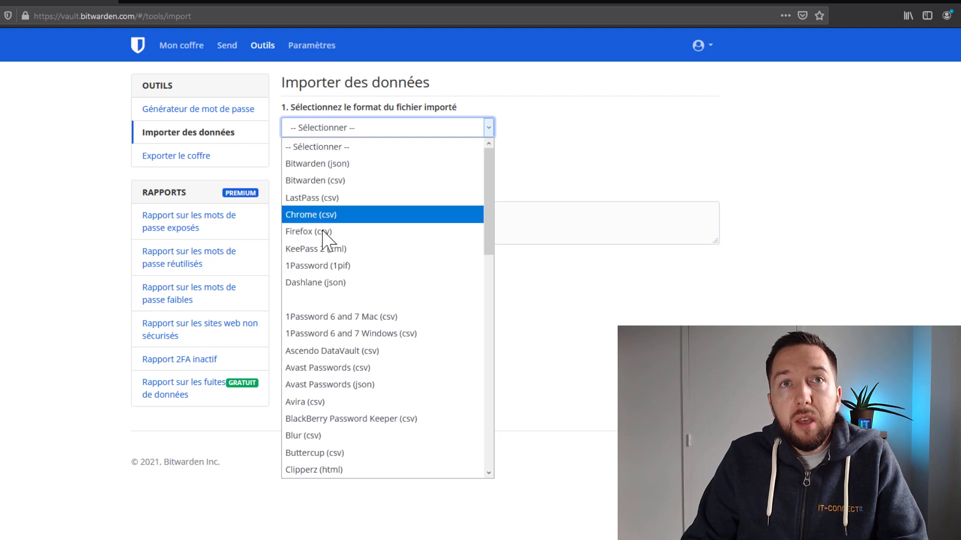
{"action": "scroll", "coordinate": [376, 365], "scroll_direction": "down", "scroll_amount": 16}
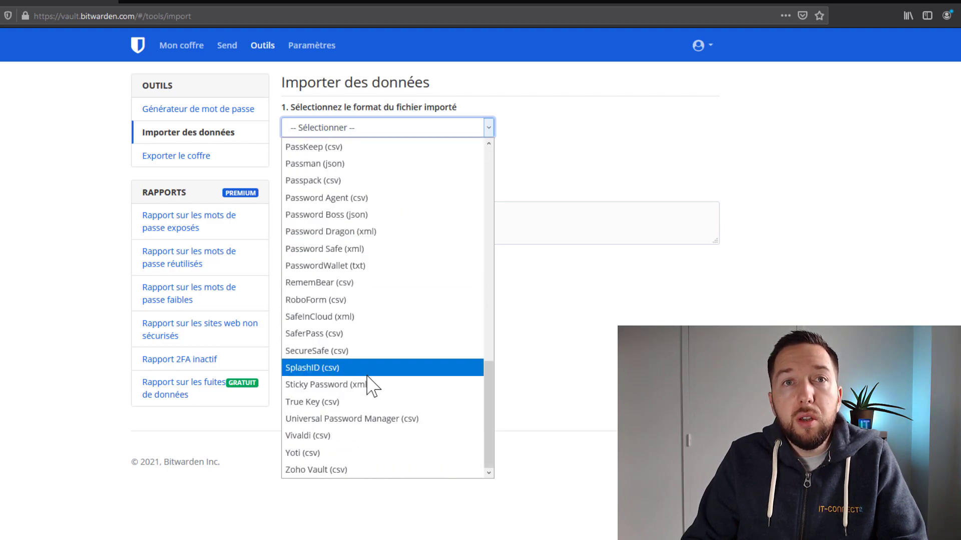
{"action": "scroll", "coordinate": [370, 371], "scroll_direction": "up", "scroll_amount": 15}
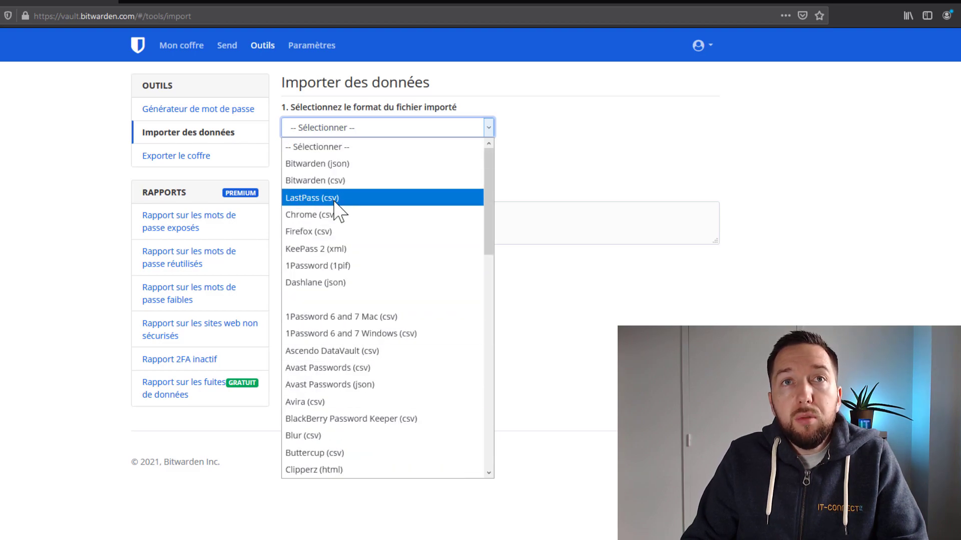
{"action": "left_click", "coordinate": [335, 200]}
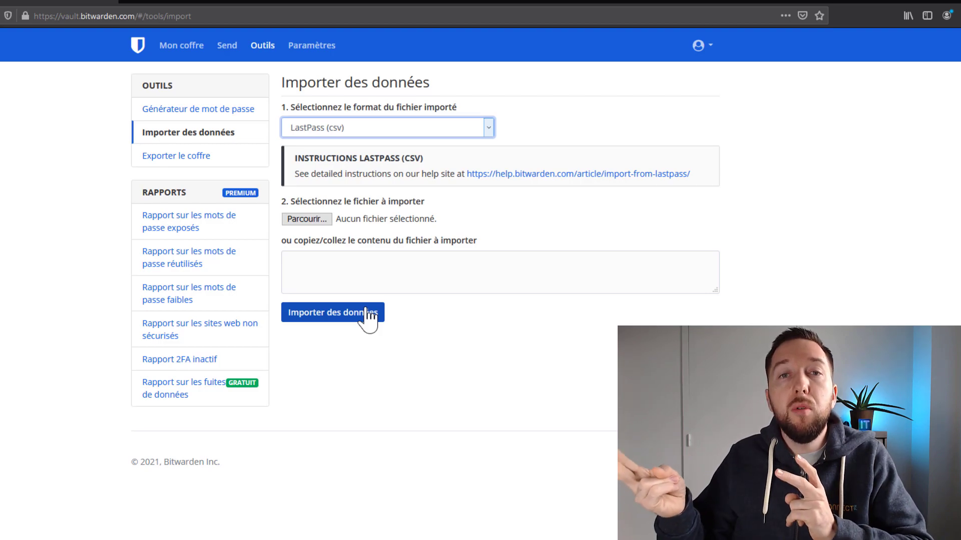
{"action": "left_click", "coordinate": [535, 283]}
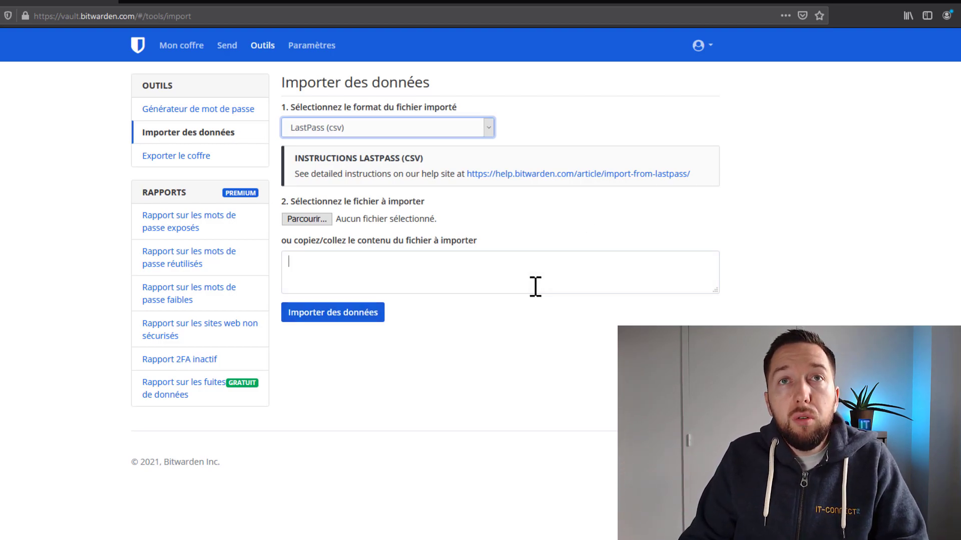
{"action": "left_click", "coordinate": [165, 50]}
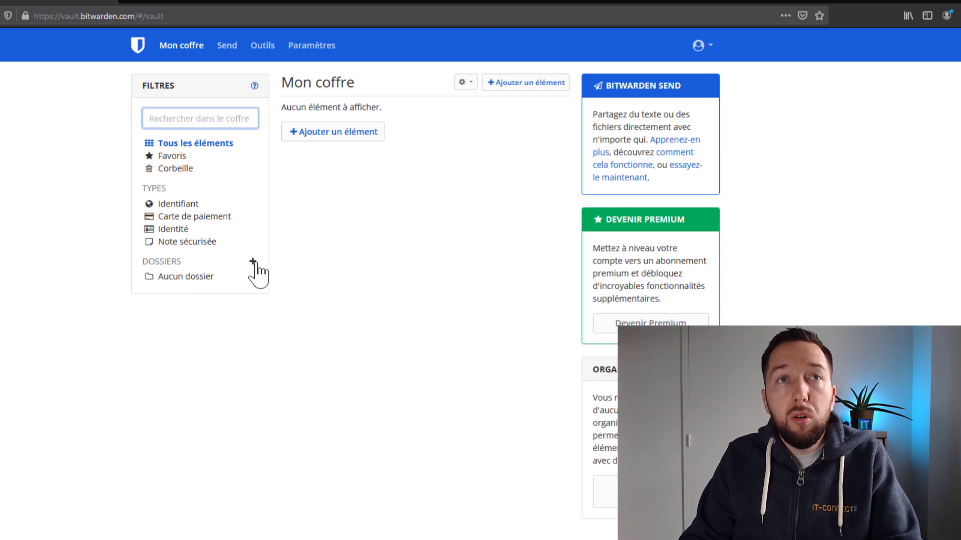
Add a vault folder named 'IT-Connect'.
{"action": "left_click", "coordinate": [252, 261]}
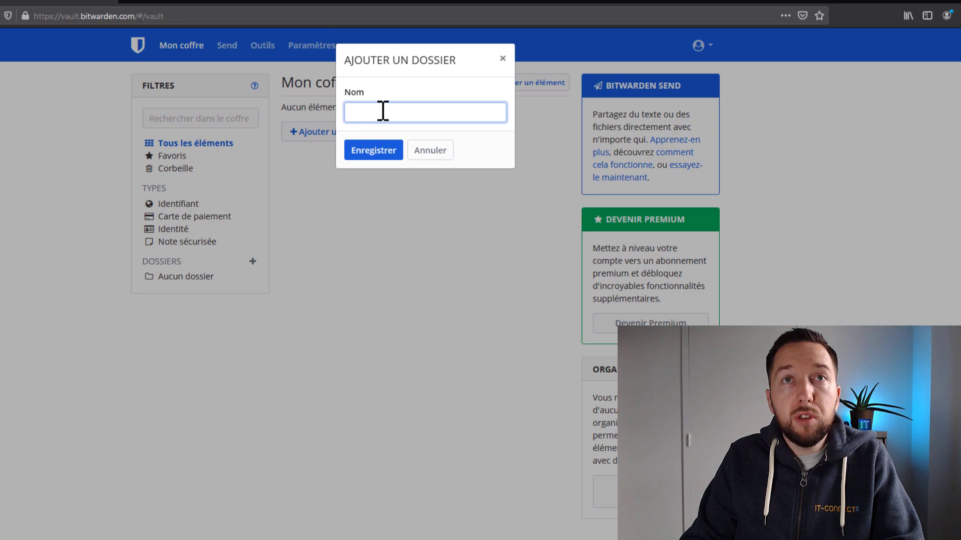
{"action": "type", "text": "IT-Connect"}
{"action": "left_click", "coordinate": [386, 152]}
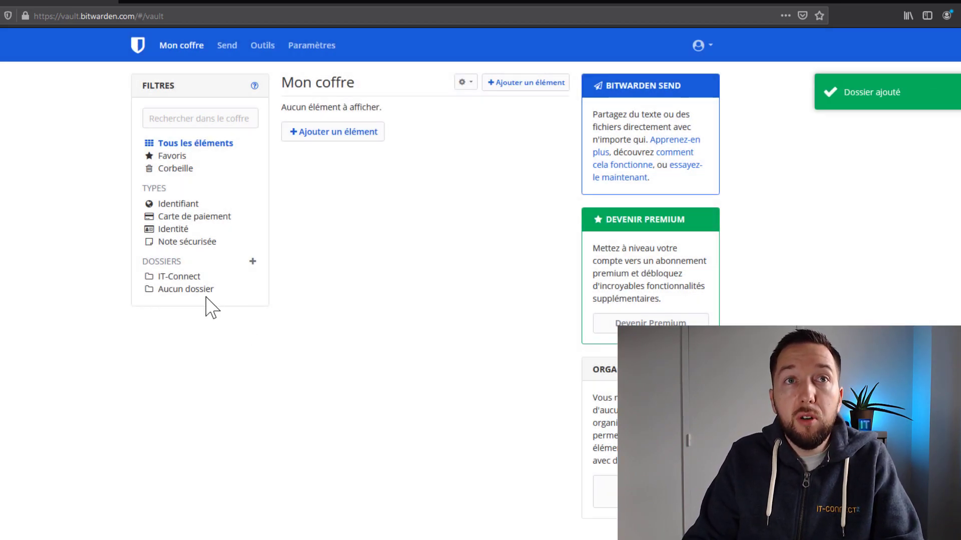
Save a login item 'Site1' in the IT-Connect folder with its username and password.
{"action": "left_click", "coordinate": [320, 133]}
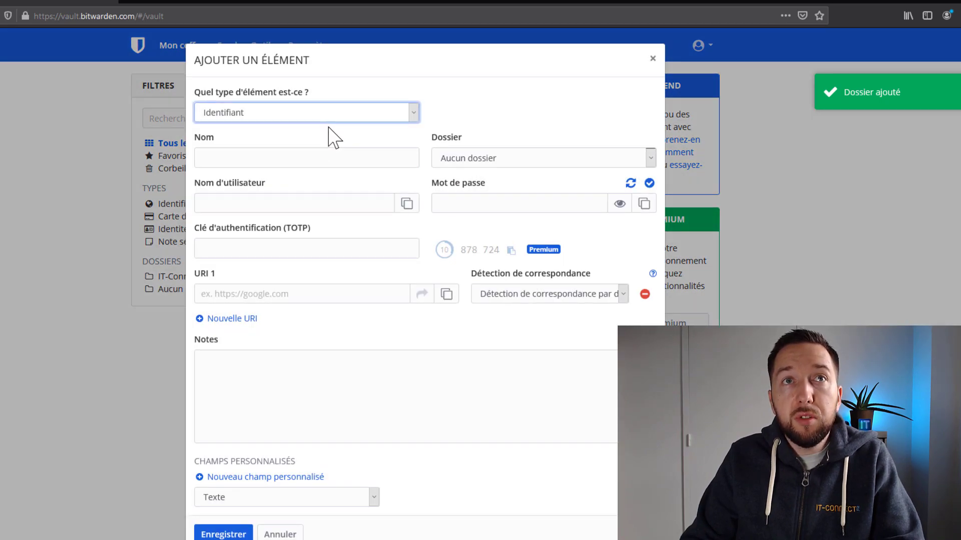
{"action": "left_click", "coordinate": [330, 110]}
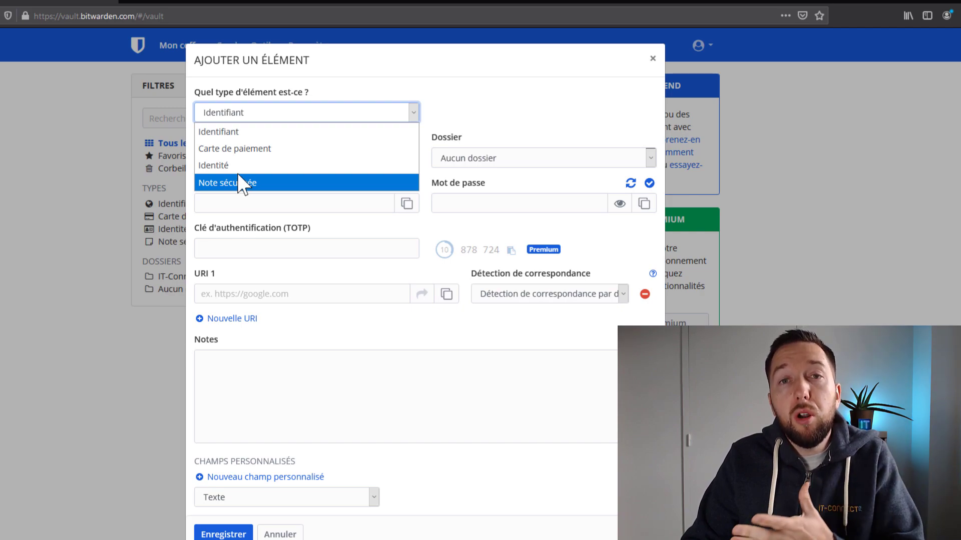
{"action": "left_click", "coordinate": [492, 120]}
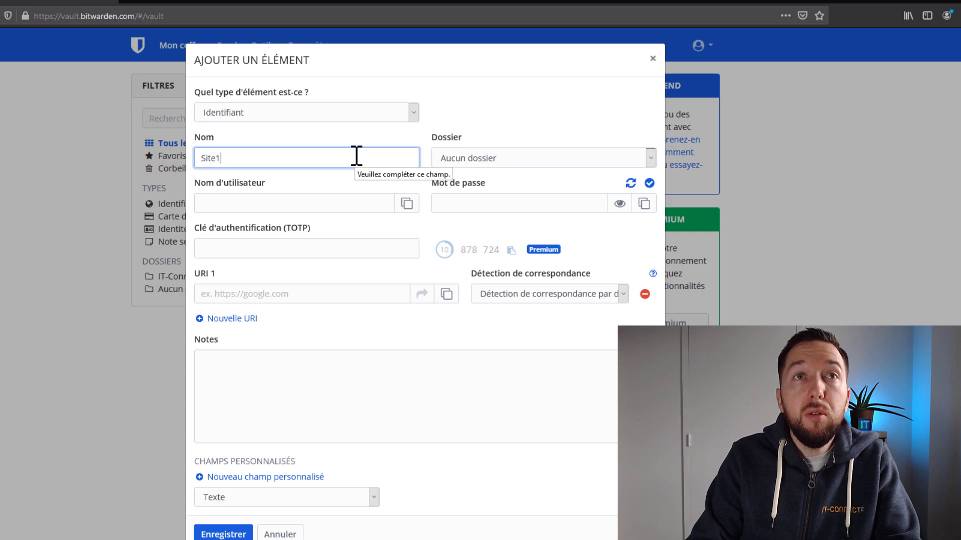
{"action": "left_click", "coordinate": [502, 158]}
{"action": "left_click", "coordinate": [516, 174]}
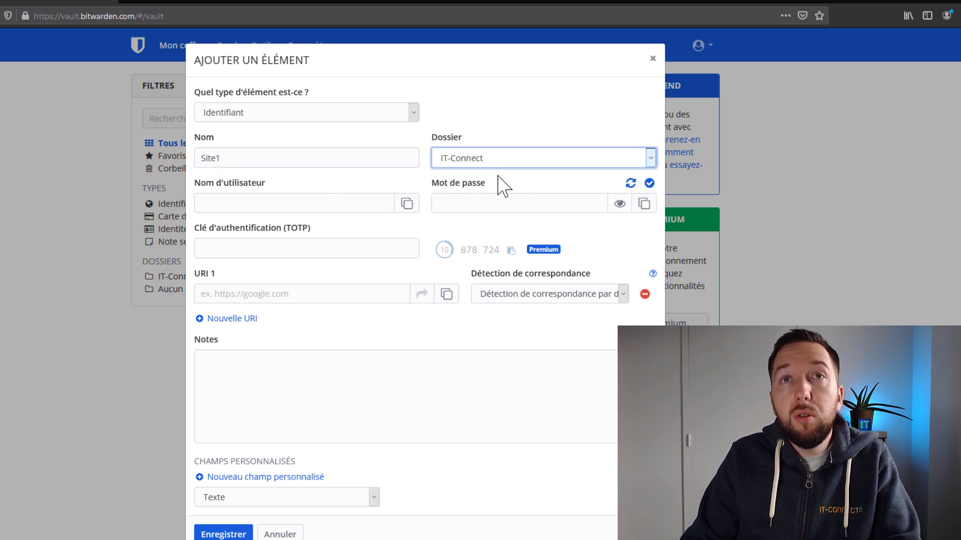
{"action": "left_click", "coordinate": [270, 204]}
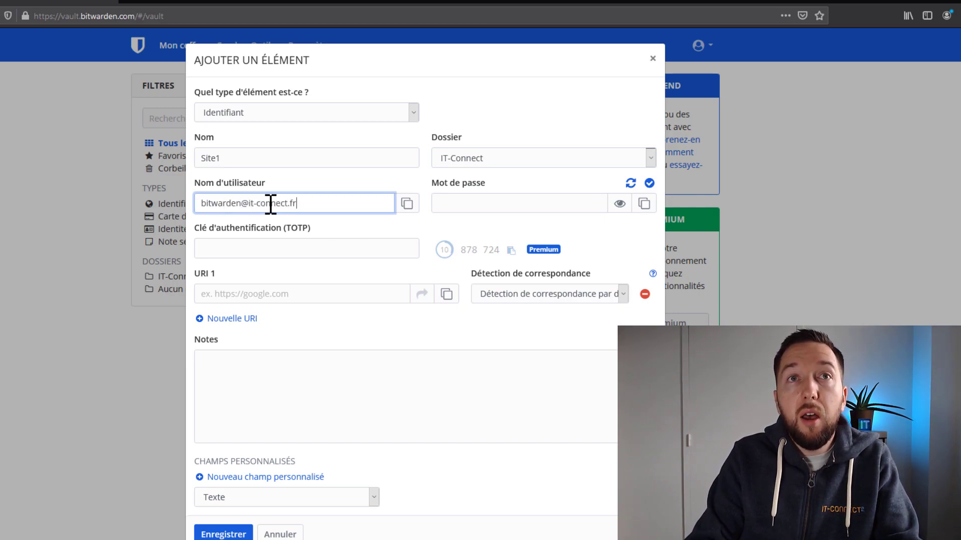
{"action": "left_click", "coordinate": [593, 203]}
{"action": "type", "text": "•••••••••••••••••"}
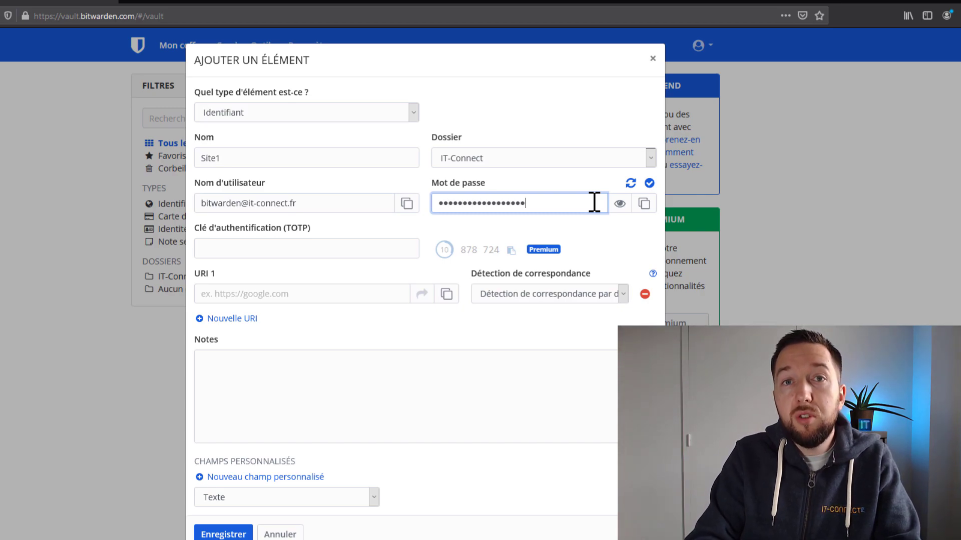
{"action": "left_click", "coordinate": [367, 384]}
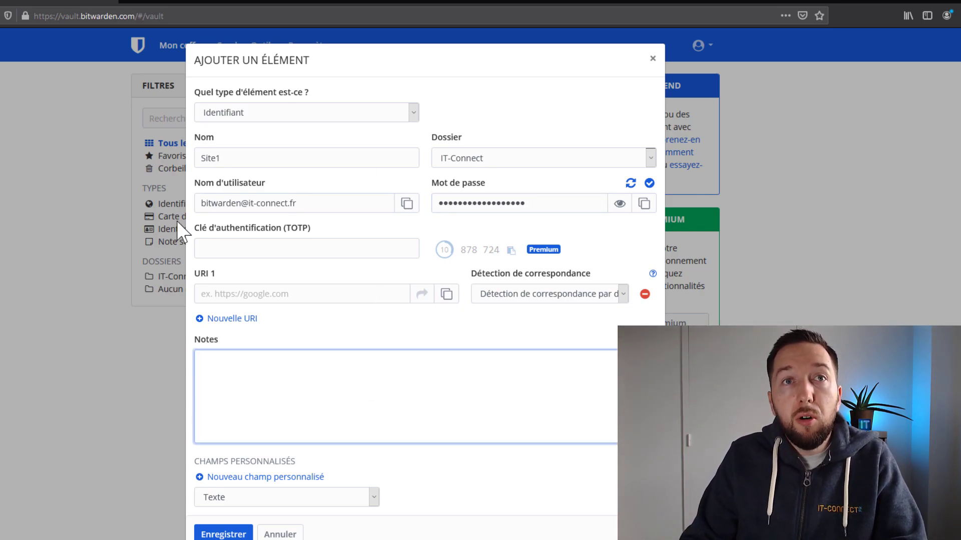
{"action": "left_click", "coordinate": [265, 498]}
{"action": "left_click", "coordinate": [254, 397]}
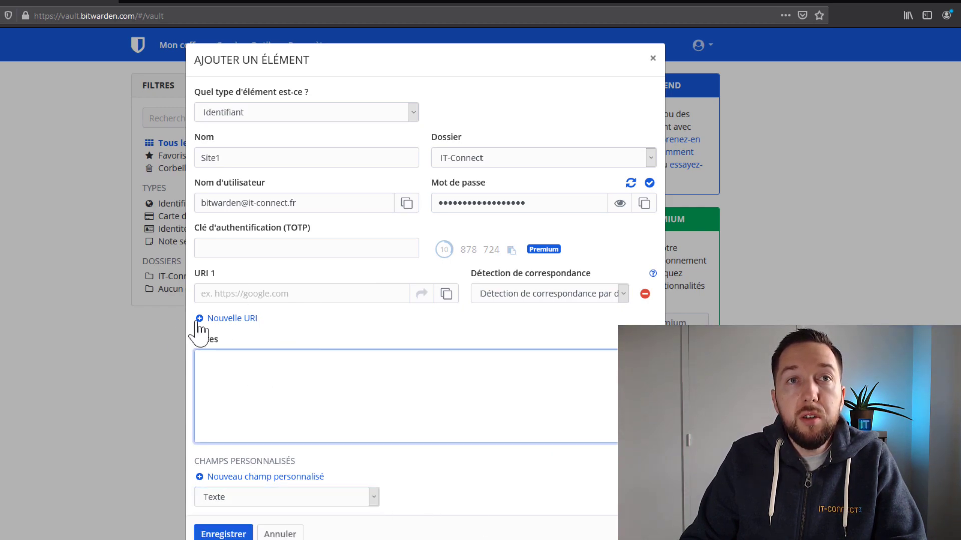
{"action": "left_click", "coordinate": [223, 534]}
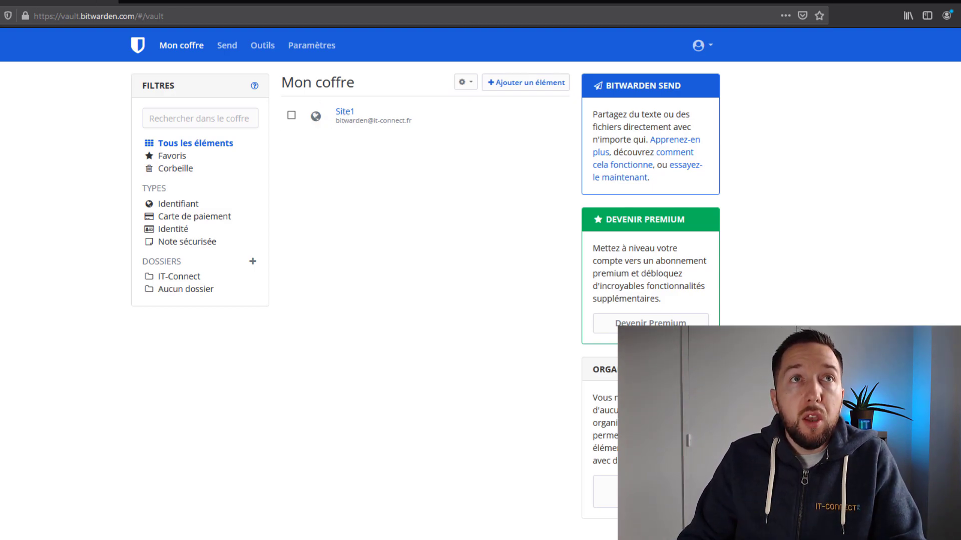
Search Google for 'bitwarden' in a new Firefox tab.
{"action": "left_click", "coordinate": [129, 4]}
{"action": "type", "text": "bitwa"}
{"action": "key", "text": "Down"}
{"action": "key", "text": "Down"}
{"action": "key", "text": "Down"}
{"action": "key", "text": "Down"}
{"action": "key", "text": "Down"}
{"action": "key", "text": "Down"}
{"action": "key", "text": "Down"}
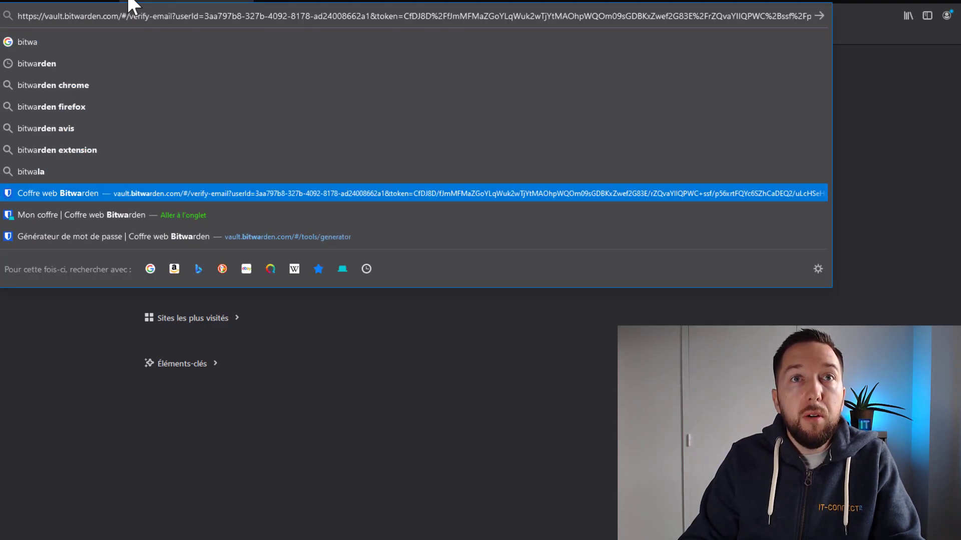
{"action": "key", "text": "ctrl+a"}
{"action": "type", "text": "bitwa"}
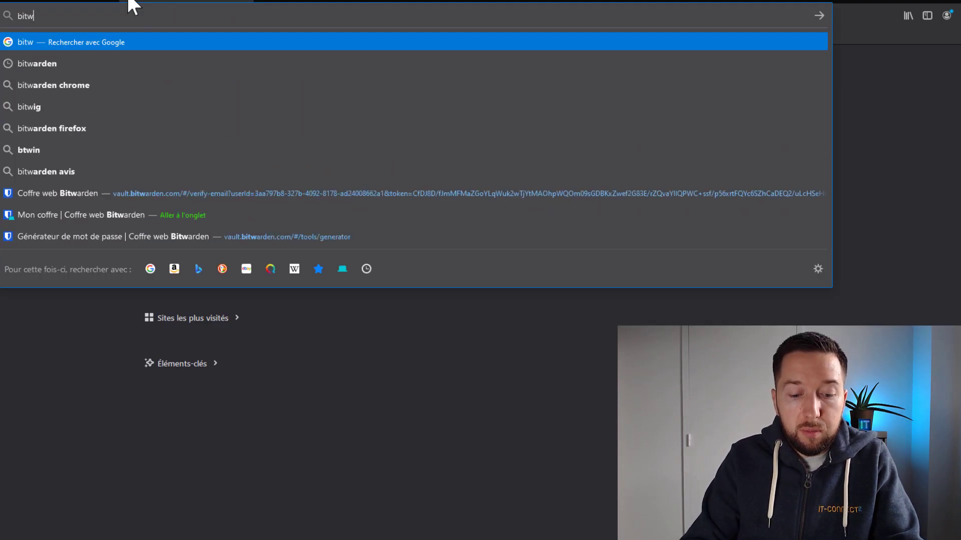
{"action": "type", "text": "rden"}
{"action": "key", "text": "Return"}
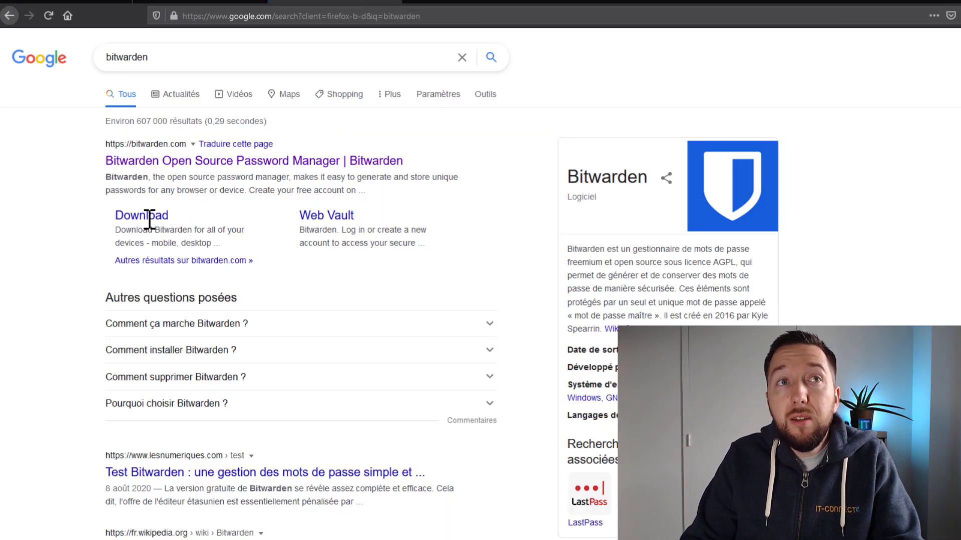
Go to bitwarden.com/download and choose the Mozilla Firefox browser extension.
{"action": "left_click", "coordinate": [149, 222]}
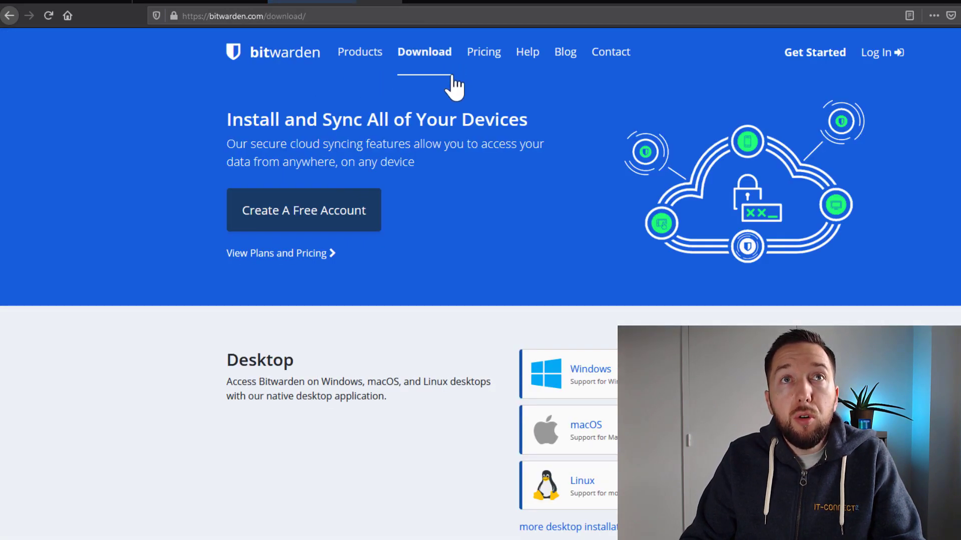
{"action": "scroll", "coordinate": [480, 260], "scroll_direction": "down", "scroll_amount": 3}
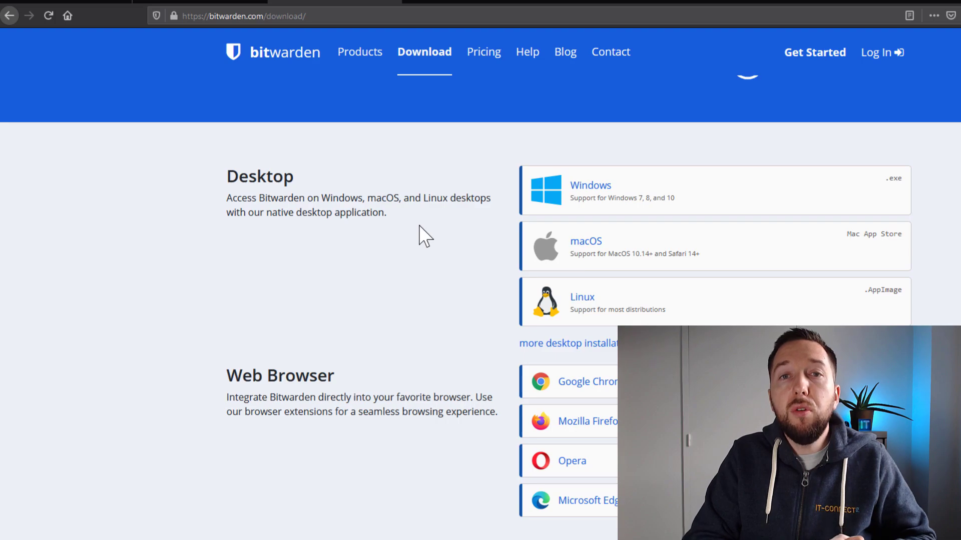
{"action": "scroll", "coordinate": [377, 322], "scroll_direction": "down", "scroll_amount": 5}
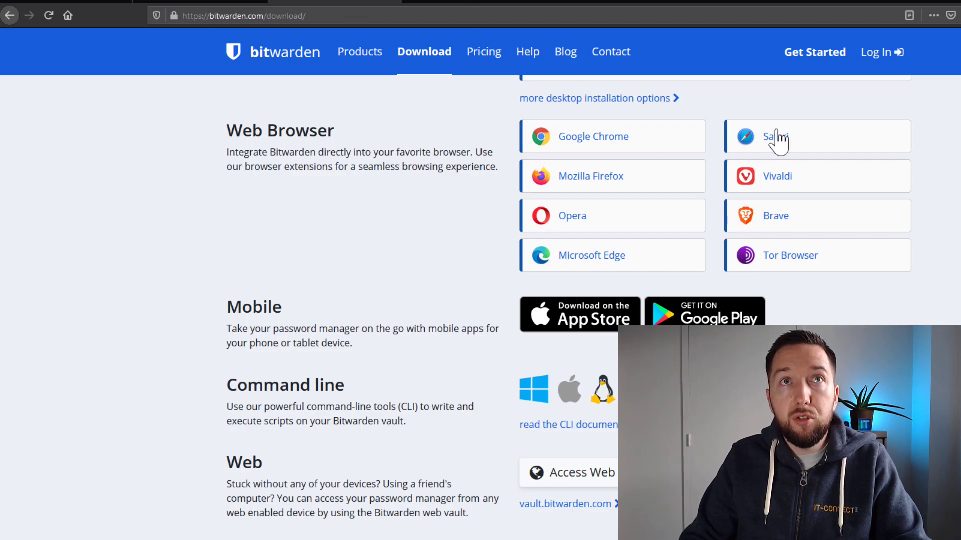
{"action": "left_click", "coordinate": [605, 181]}
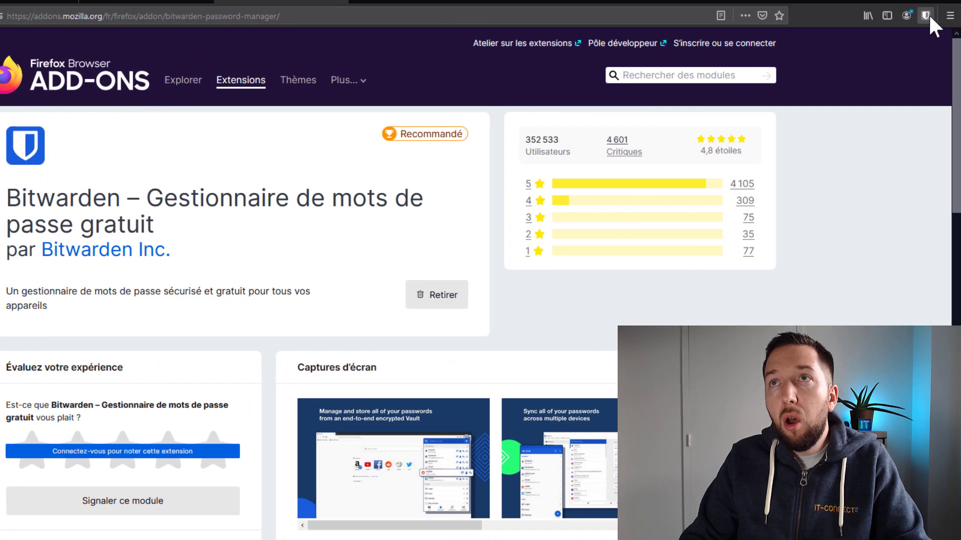
Start signing in to the Bitwarden extension with the suggested account e-mail.
{"action": "left_click", "coordinate": [926, 17]}
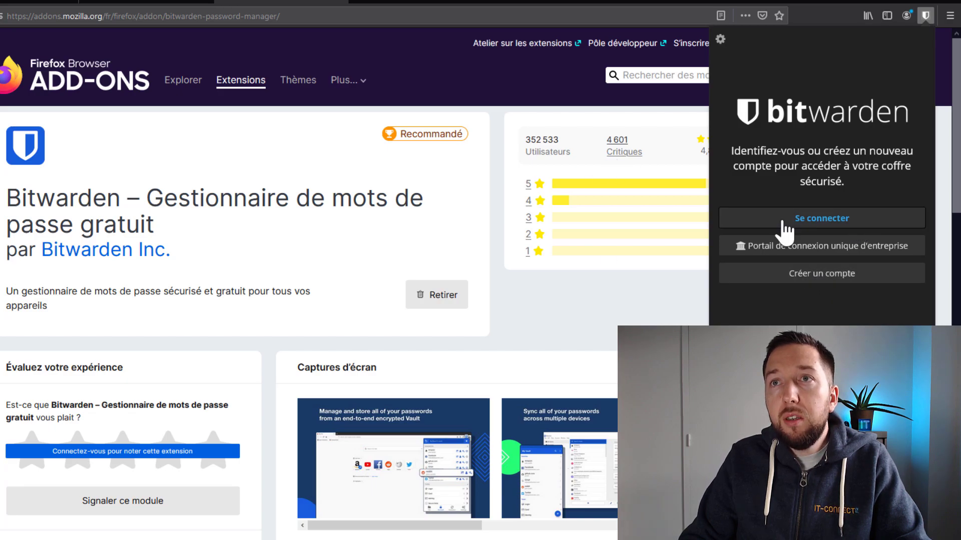
{"action": "left_click", "coordinate": [795, 218]}
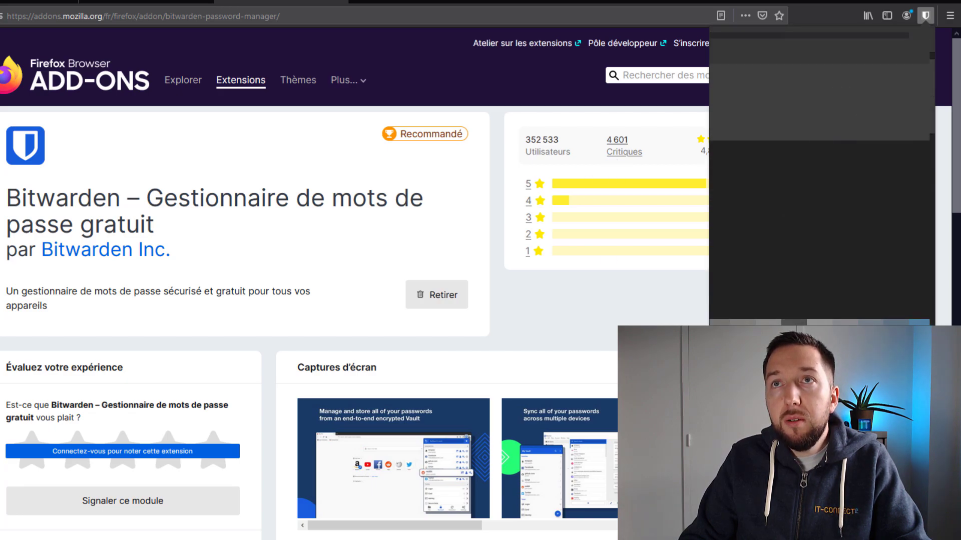
{"action": "type", "text": "bit"}
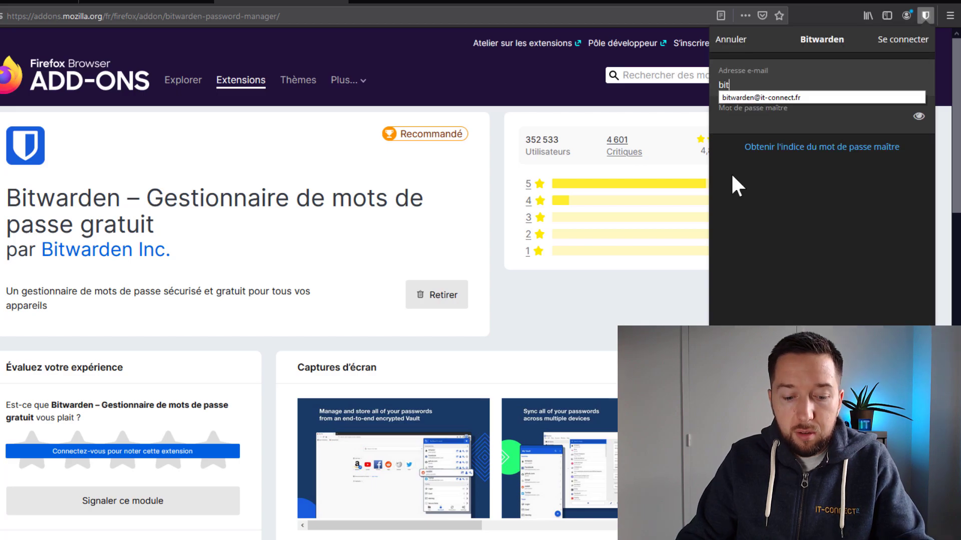
{"action": "left_click", "coordinate": [795, 98]}
{"action": "left_click", "coordinate": [766, 118]}
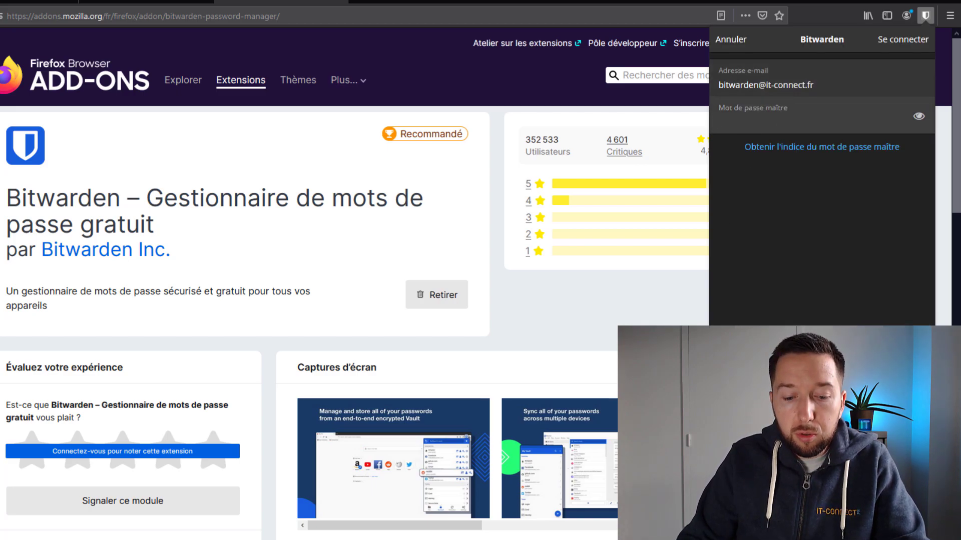
{"action": "key", "text": "Escape"}
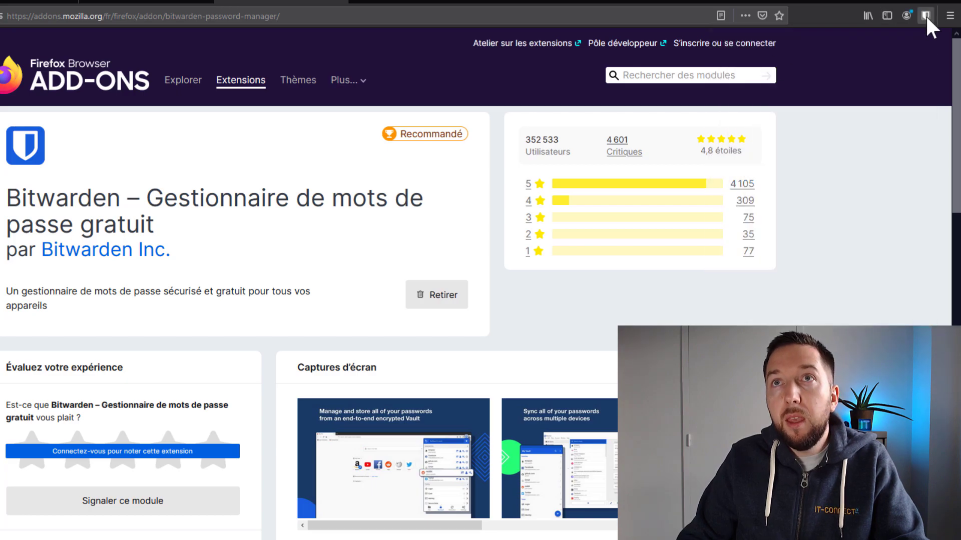
Sign in to the extension with the master password and open the IT-Connect folder holding one login.
{"action": "left_click", "coordinate": [925, 16]}
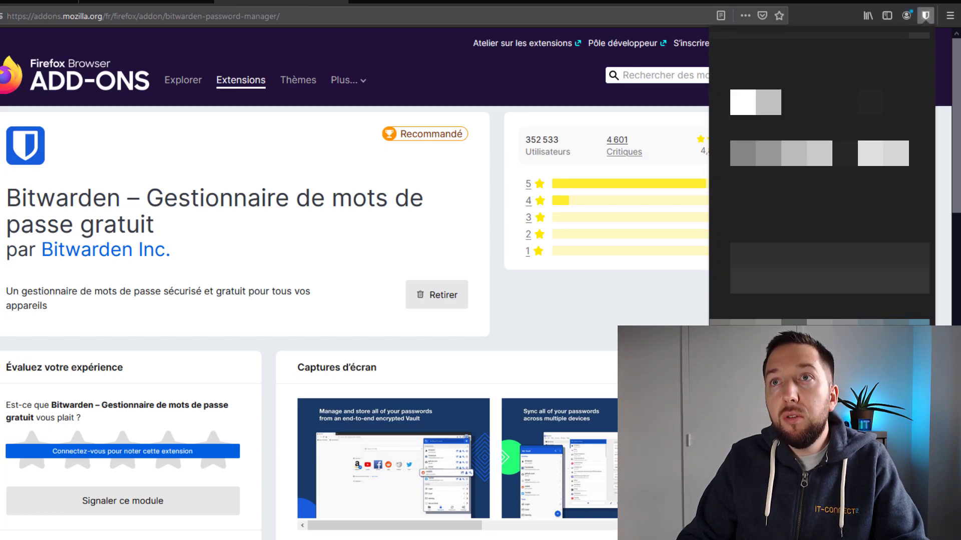
{"action": "left_click", "coordinate": [743, 109]}
{"action": "key", "text": "ctrl+v"}
{"action": "left_click", "coordinate": [898, 41]}
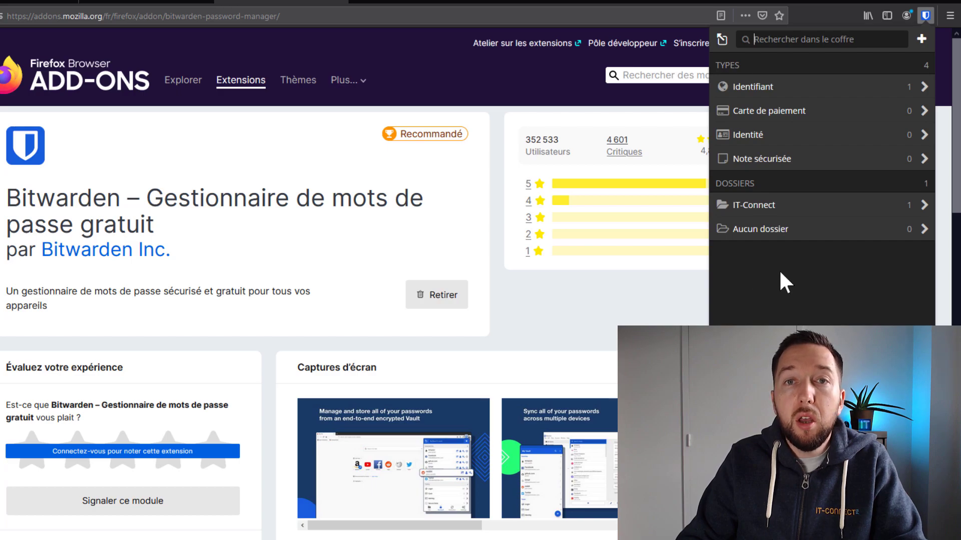
{"action": "left_click", "coordinate": [741, 208]}
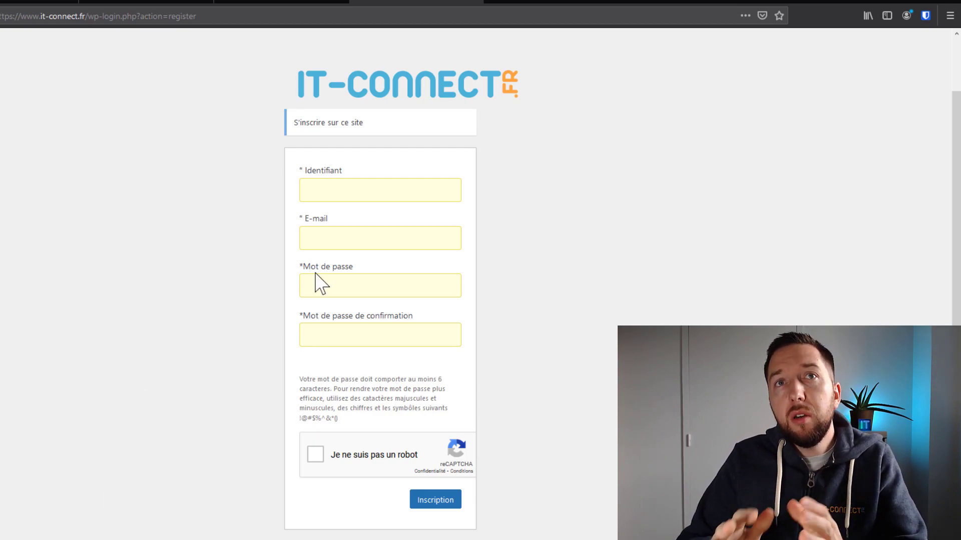
{"action": "left_click", "coordinate": [335, 180]}
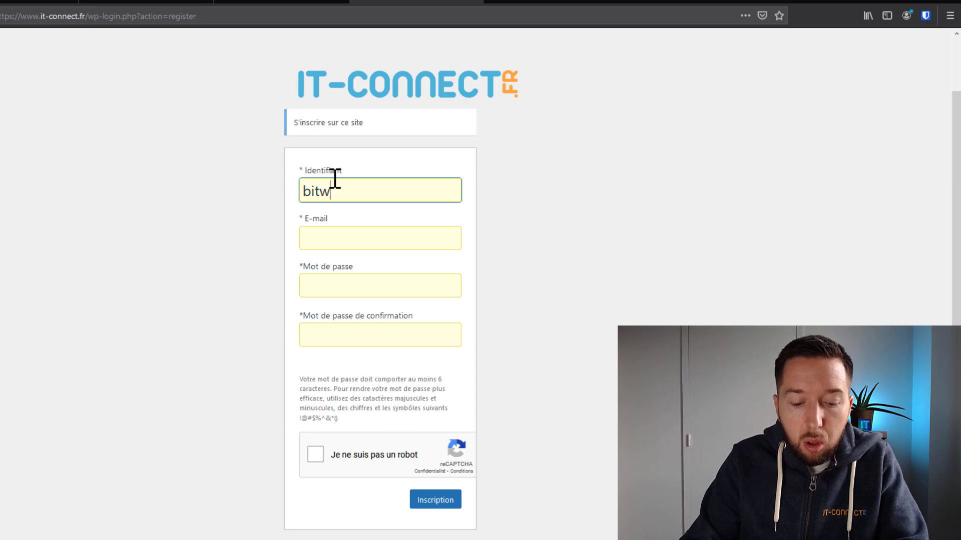
{"action": "key", "text": "ctrl+a"}
{"action": "key", "text": "ctrl+c"}
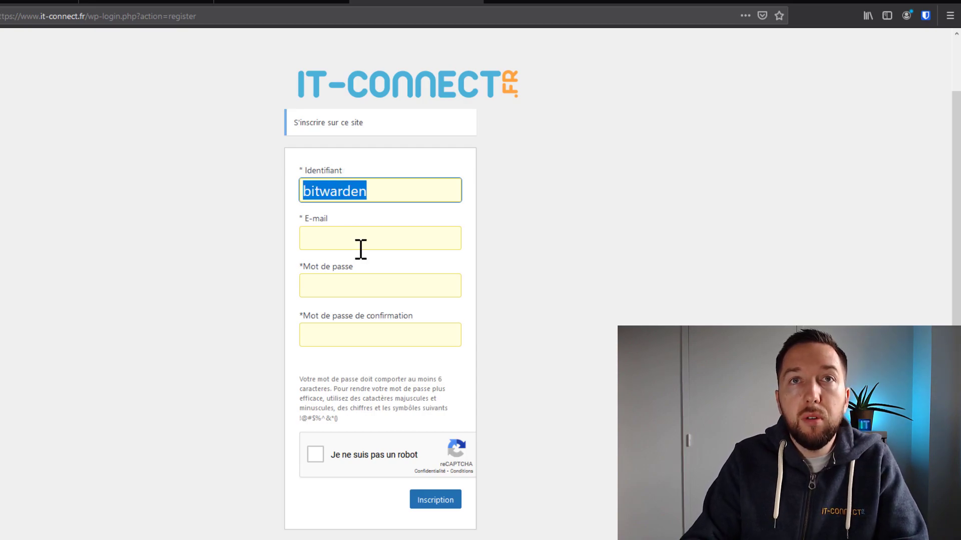
{"action": "left_click", "coordinate": [366, 245]}
{"action": "key", "text": "ctrl+v"}
{"action": "type", "text": "@it-connect."}
{"action": "left_click", "coordinate": [390, 286]}
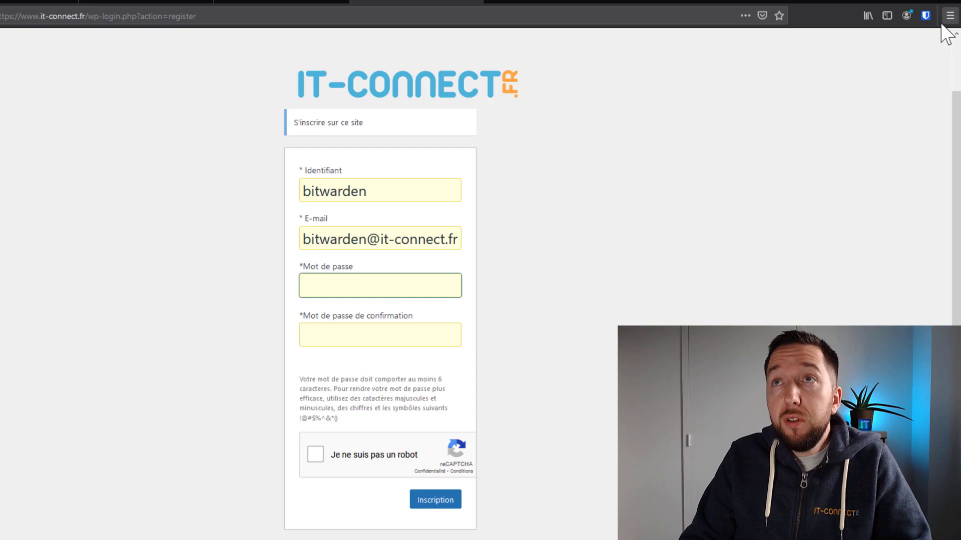
{"action": "left_click", "coordinate": [925, 15]}
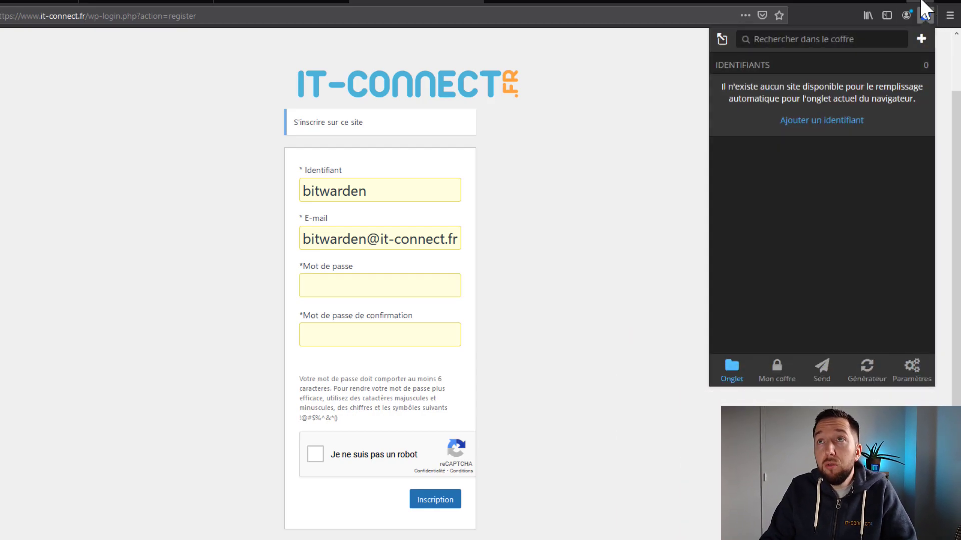
Generate a new 14-character password in Bitwarden's Générateur and paste it into the Mot de passe field.
{"action": "left_click", "coordinate": [860, 370]}
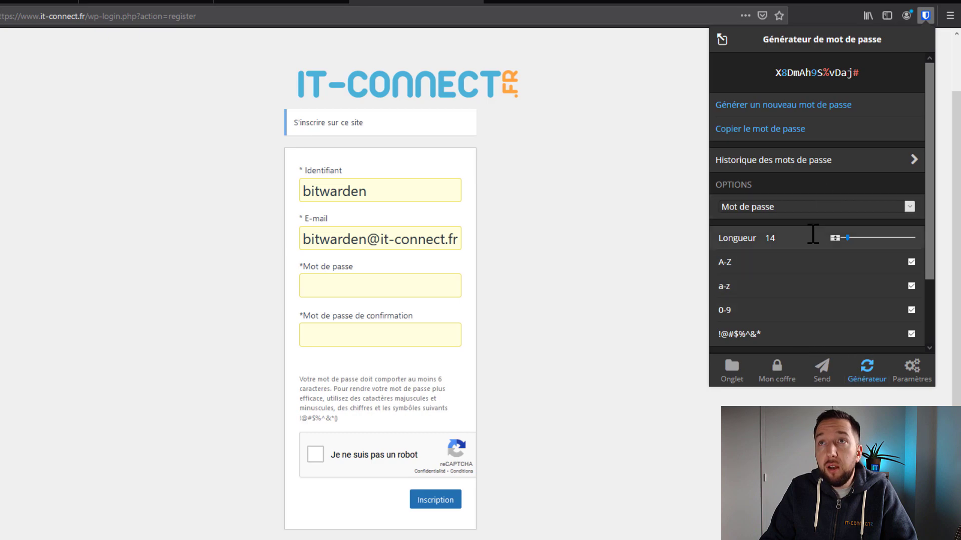
{"action": "scroll", "coordinate": [810, 231], "scroll_direction": "down", "scroll_amount": 3}
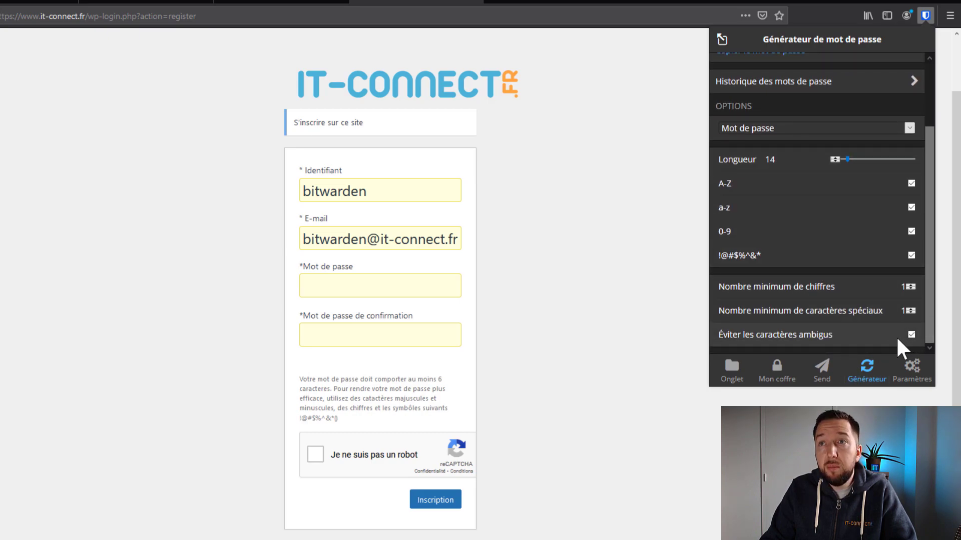
{"action": "scroll", "coordinate": [896, 335], "scroll_direction": "up", "scroll_amount": 3}
{"action": "scroll", "coordinate": [878, 327], "scroll_direction": "down", "scroll_amount": 2}
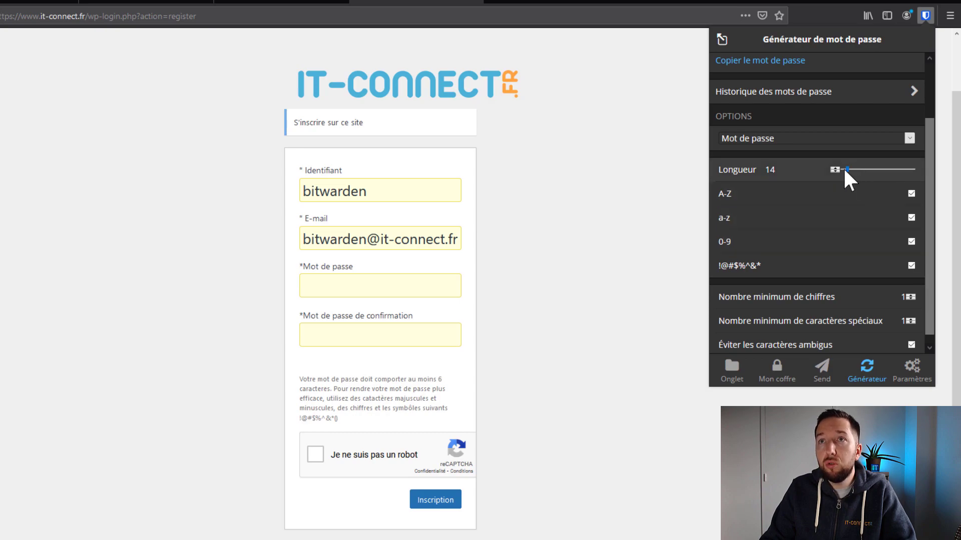
{"action": "scroll", "coordinate": [891, 210], "scroll_direction": "up", "scroll_amount": 3}
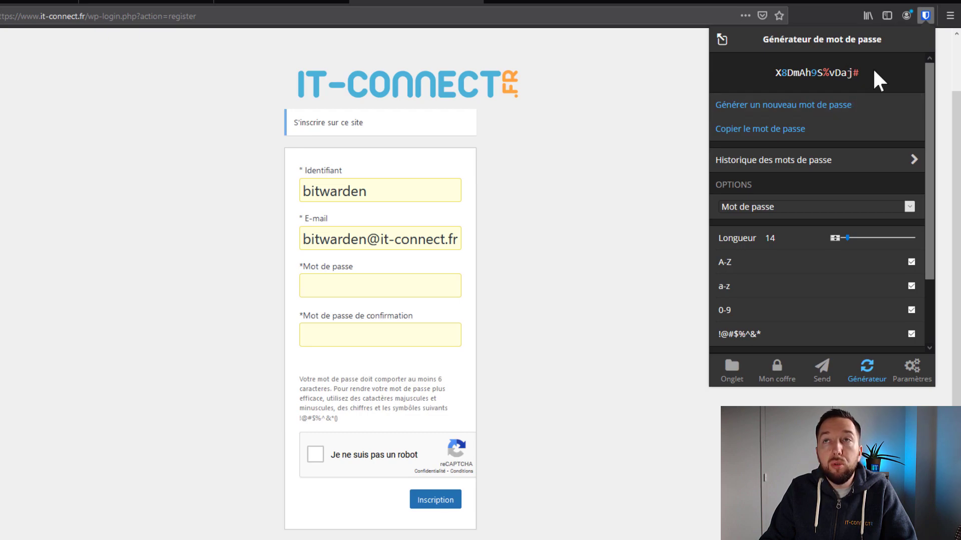
{"action": "left_click", "coordinate": [758, 106]}
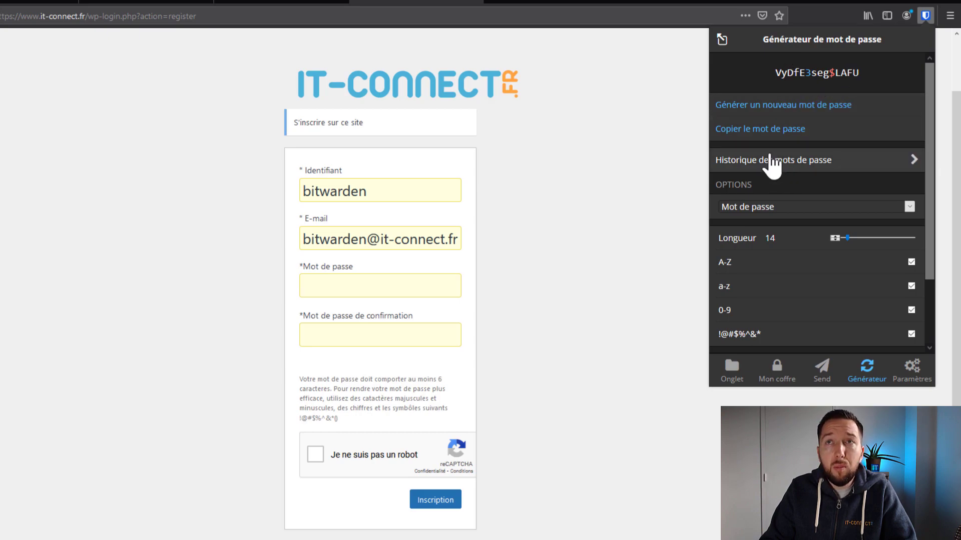
{"action": "left_click", "coordinate": [796, 131]}
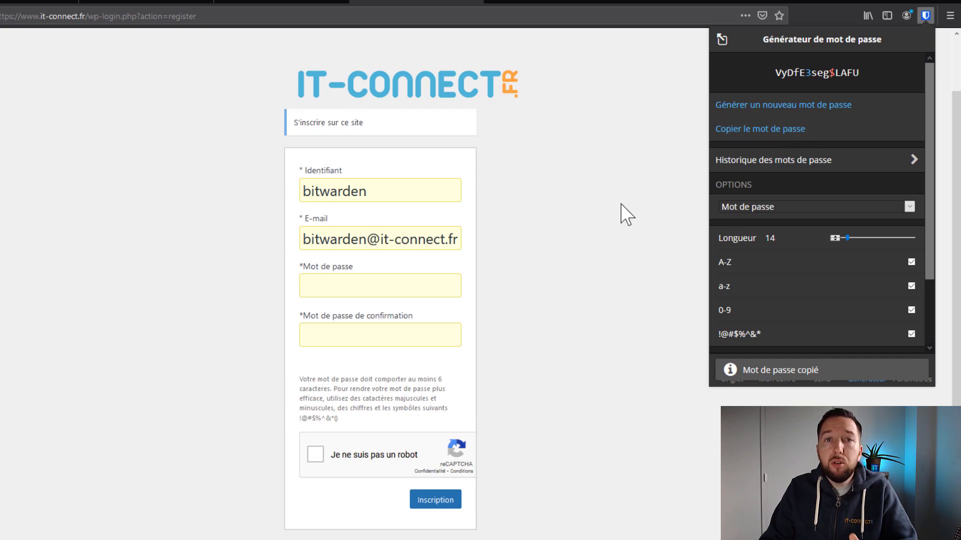
{"action": "left_click", "coordinate": [397, 295]}
{"action": "key", "text": "ctrl+v"}
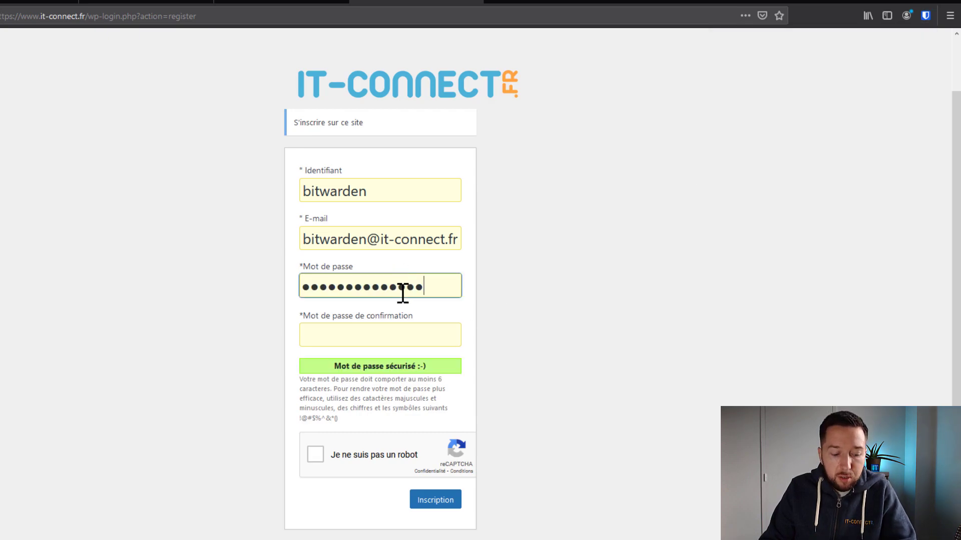
Paste the password into the confirmation field, tick the reCAPTCHA, register, and save the login to Bitwarden.
{"action": "left_click", "coordinate": [386, 335]}
{"action": "key", "text": "ctrl+v"}
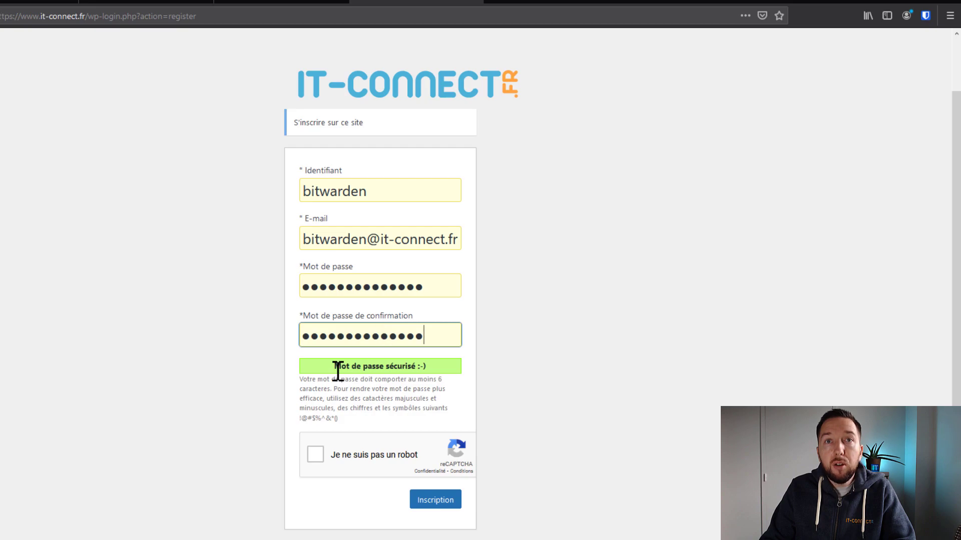
{"action": "left_click", "coordinate": [459, 376]}
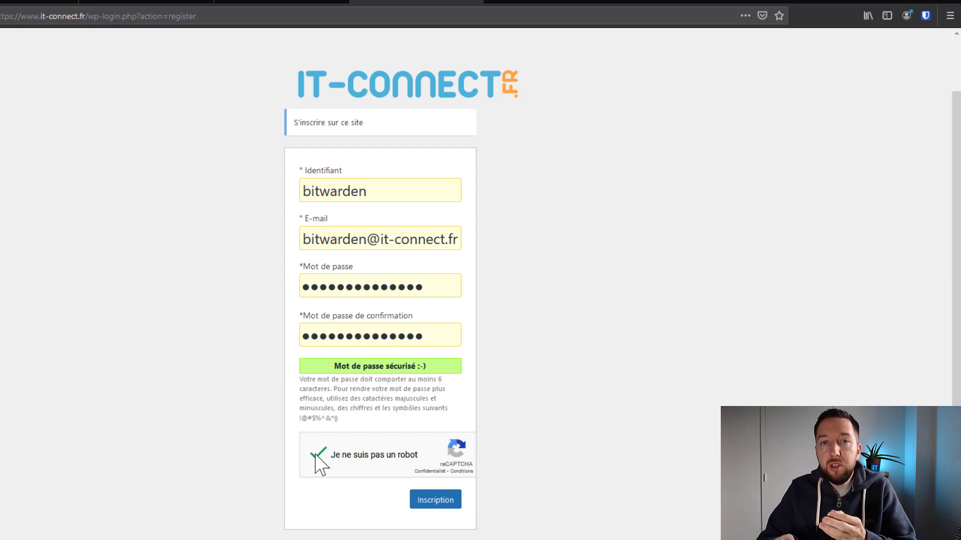
{"action": "left_click", "coordinate": [450, 501]}
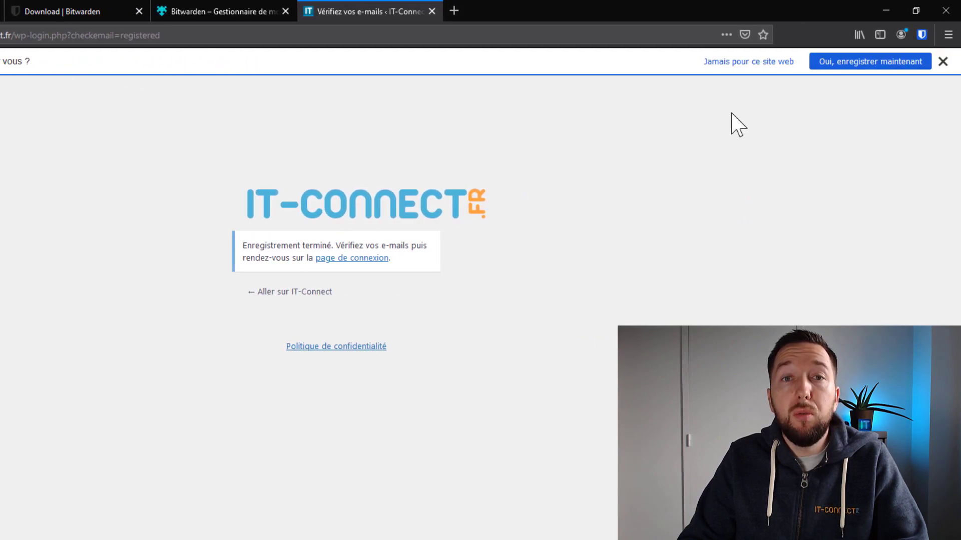
{"action": "left_click", "coordinate": [863, 63]}
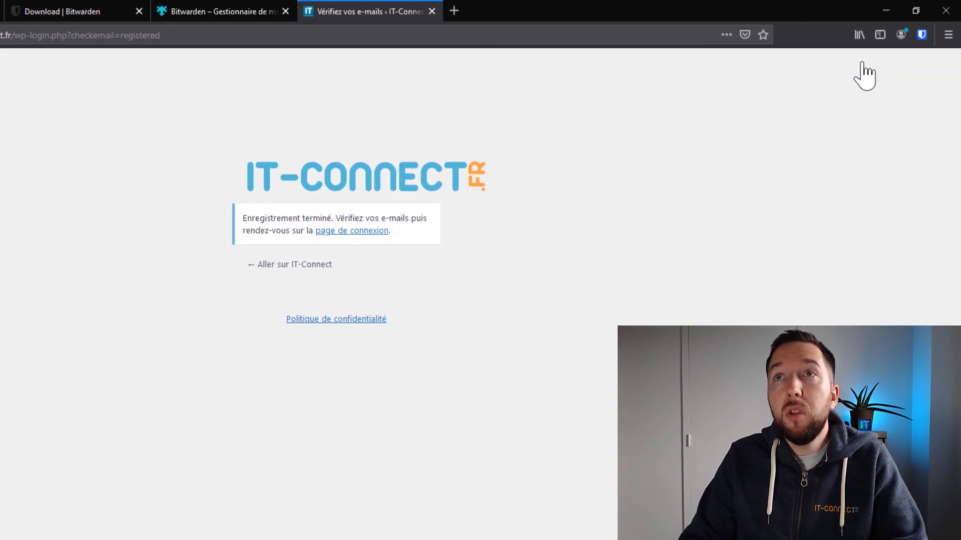
{"action": "left_click", "coordinate": [921, 34]}
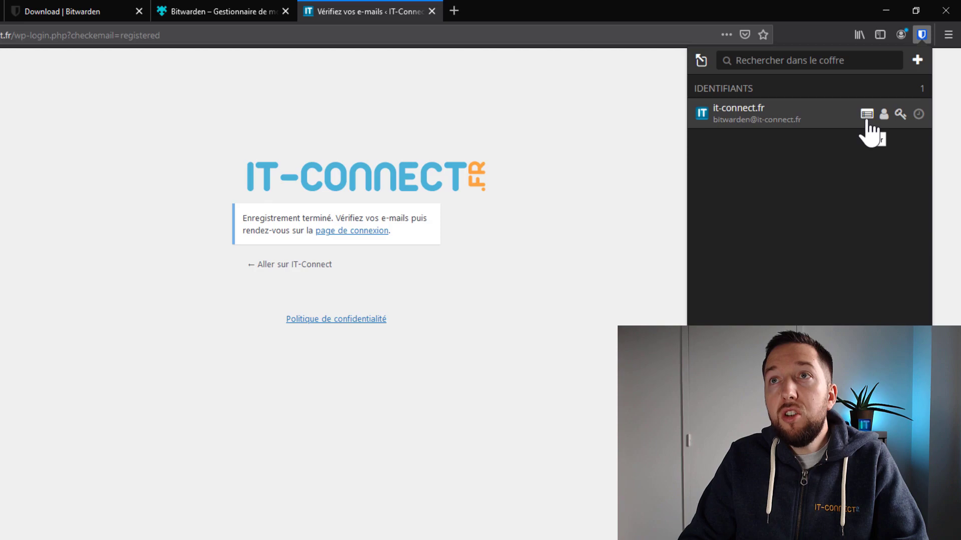
{"action": "left_click", "coordinate": [867, 117]}
{"action": "left_click", "coordinate": [891, 200]}
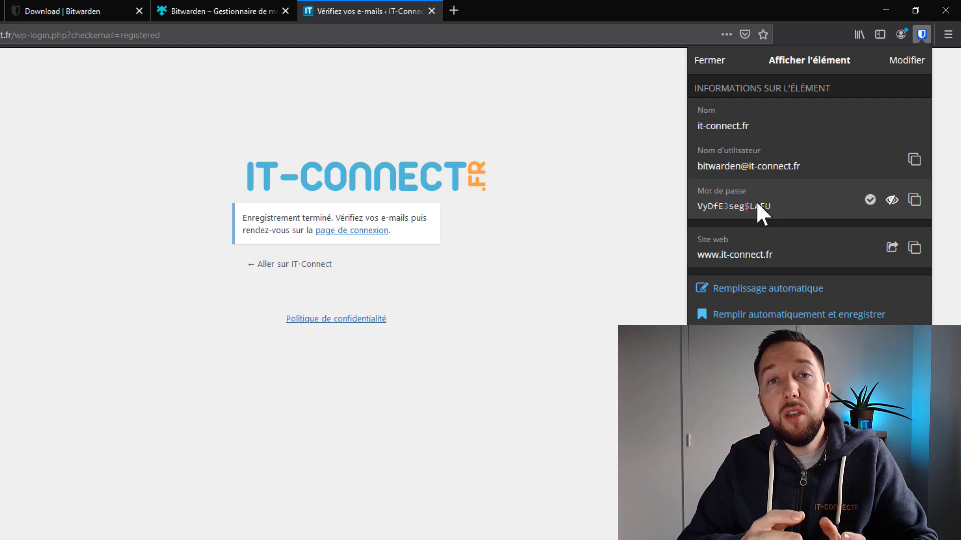
{"action": "left_click", "coordinate": [562, 266]}
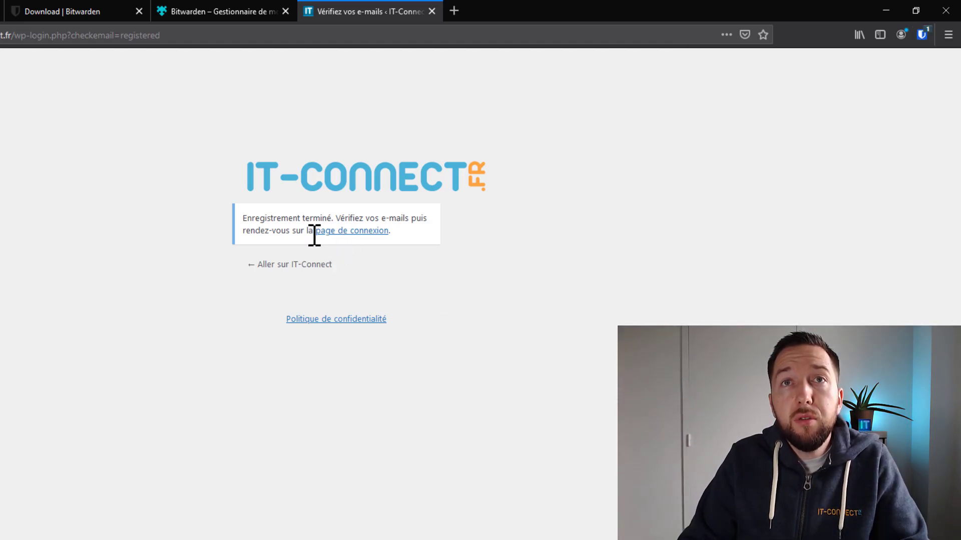
On the IT-Connect login page, autofill the saved it-connect.fr entry from Bitwarden and sign in.
{"action": "left_click", "coordinate": [339, 231]}
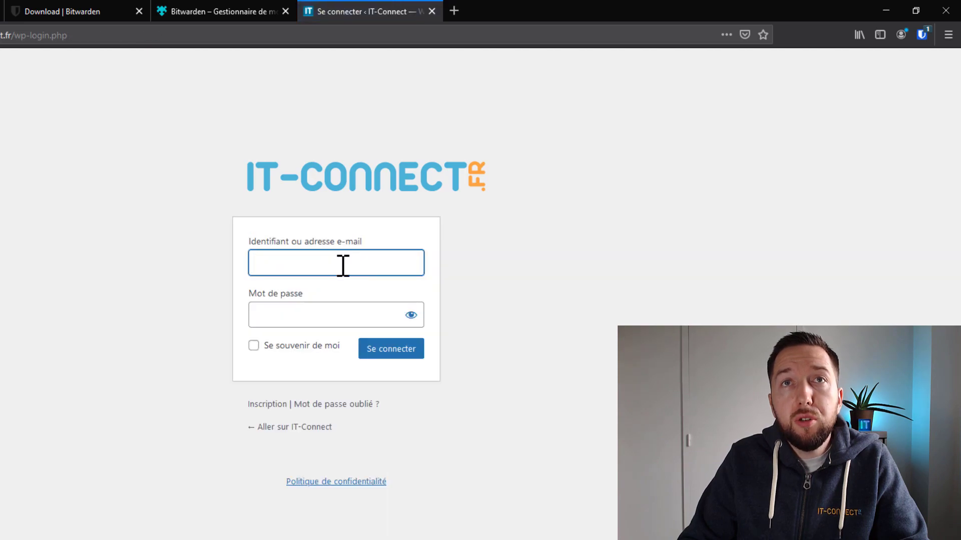
{"action": "left_click", "coordinate": [342, 265]}
{"action": "left_click", "coordinate": [345, 263]}
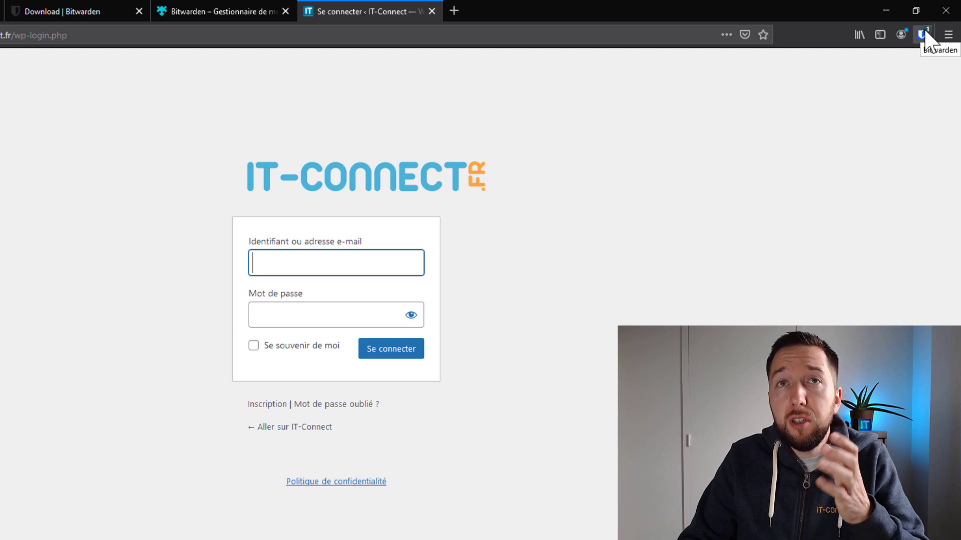
{"action": "left_click", "coordinate": [923, 36]}
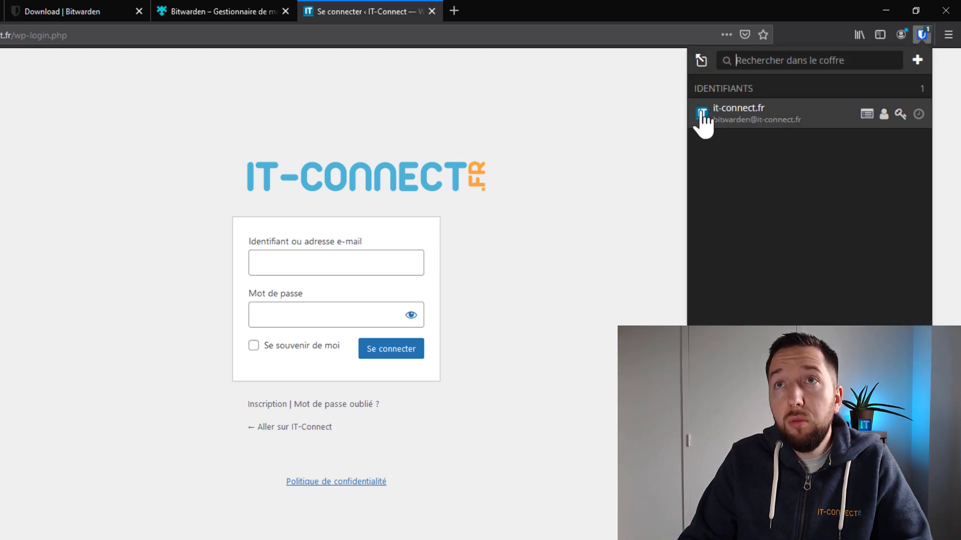
{"action": "left_click", "coordinate": [733, 111]}
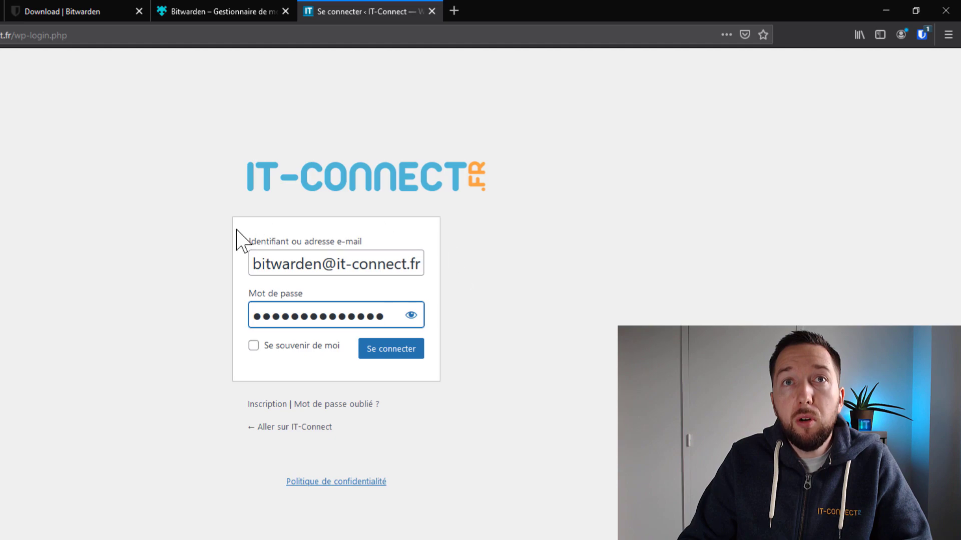
{"action": "left_click", "coordinate": [393, 351]}
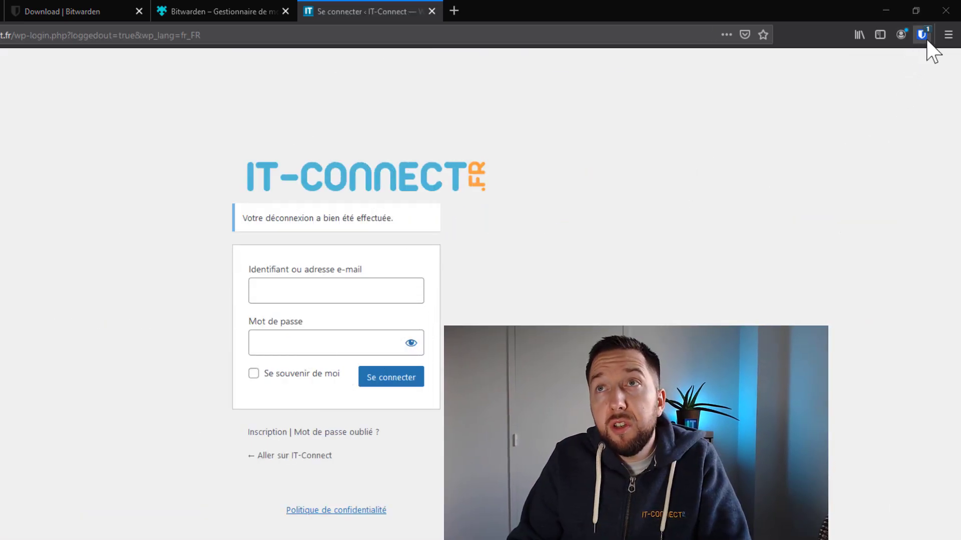
Show the Bitwarden extension's Send section, which has no Sends yet.
{"action": "left_click", "coordinate": [923, 36]}
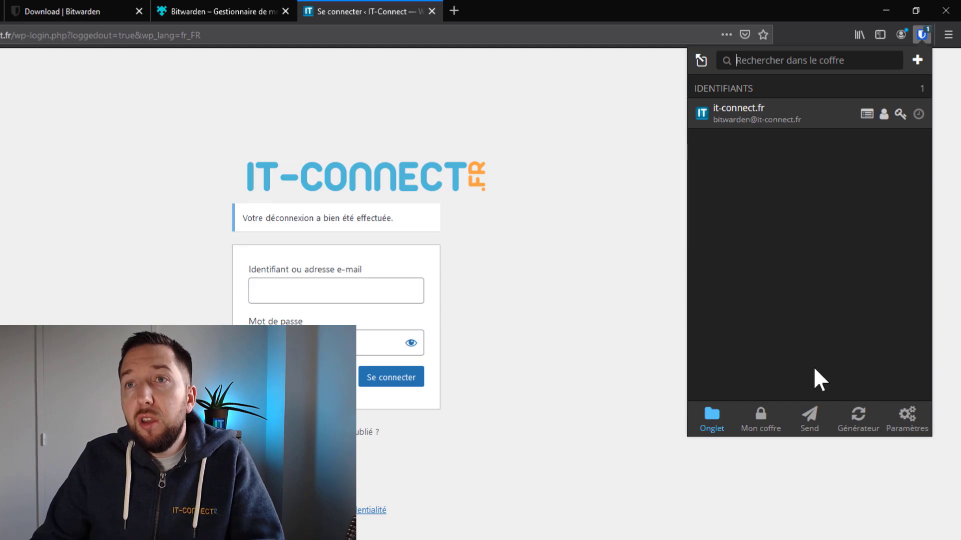
{"action": "left_click", "coordinate": [809, 420]}
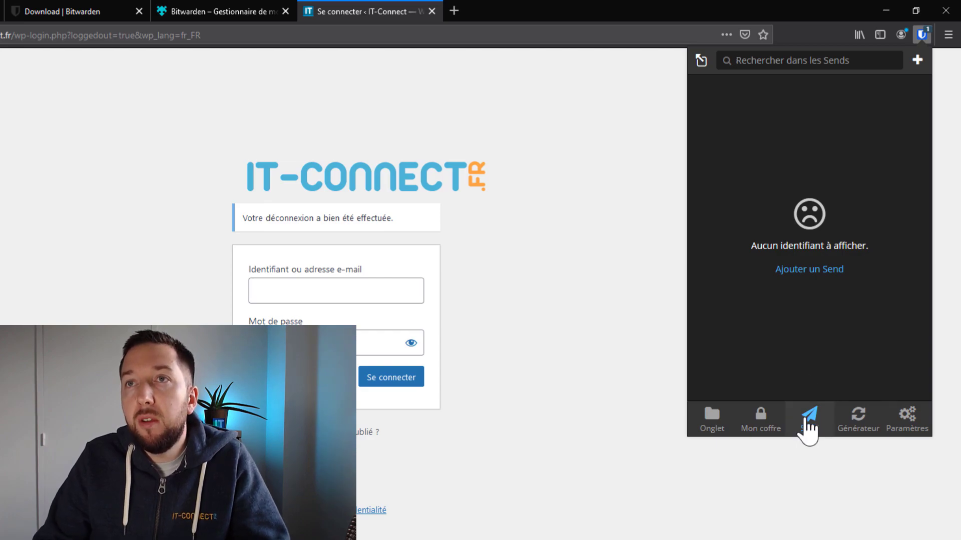
Start a new text Send named 'Top secret' containing 'Message top secret'.
{"action": "left_click", "coordinate": [821, 273]}
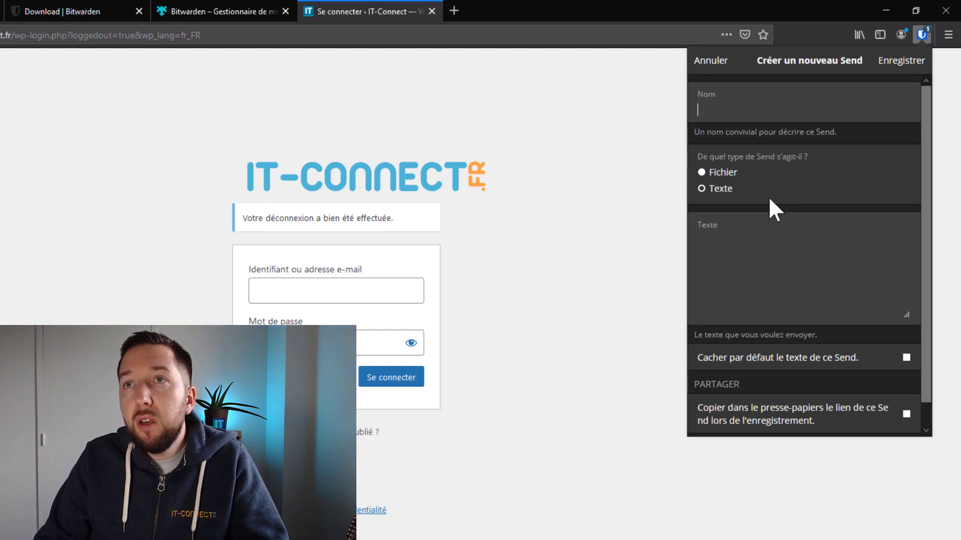
{"action": "type", "text": "Top secret"}
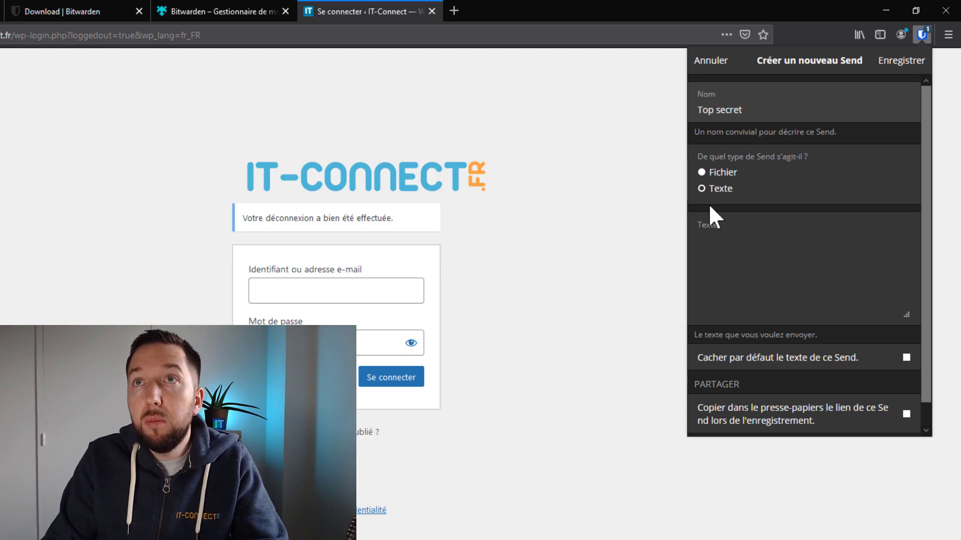
{"action": "left_click", "coordinate": [715, 172]}
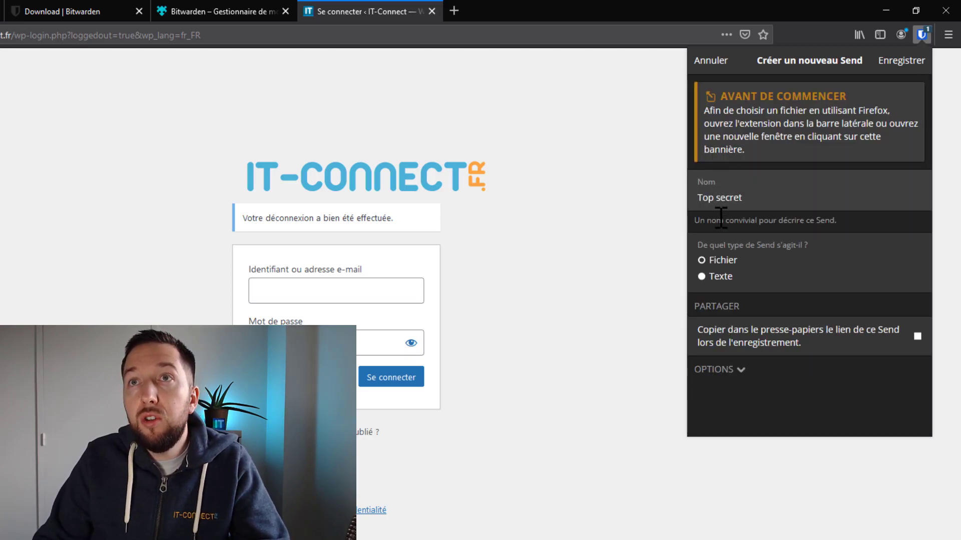
{"action": "left_click", "coordinate": [715, 278]}
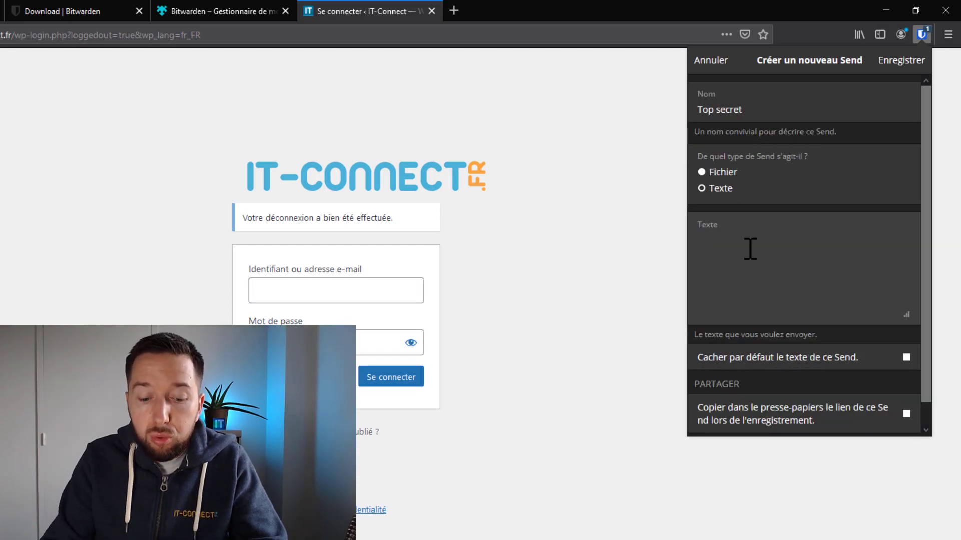
{"action": "type", "text": "Message "}
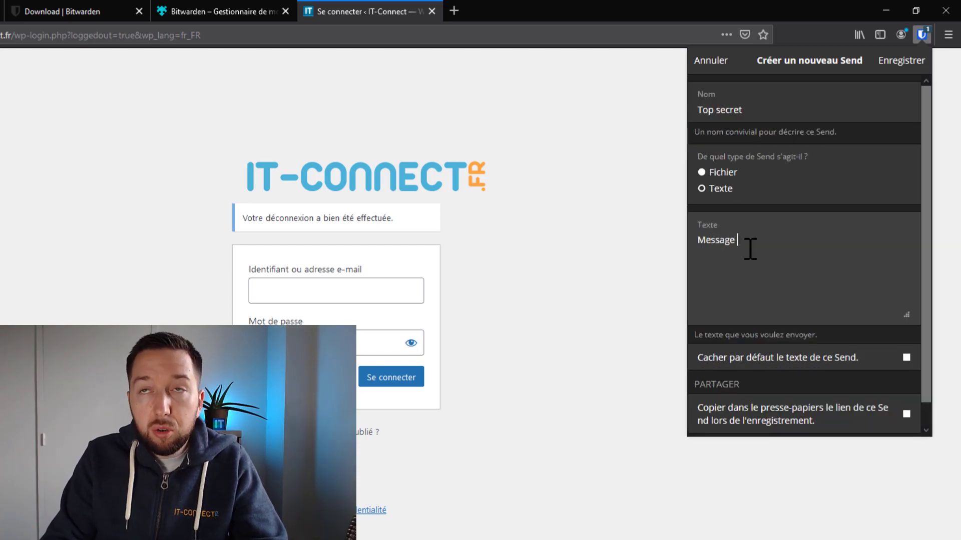
{"action": "type", "text": "top secret"}
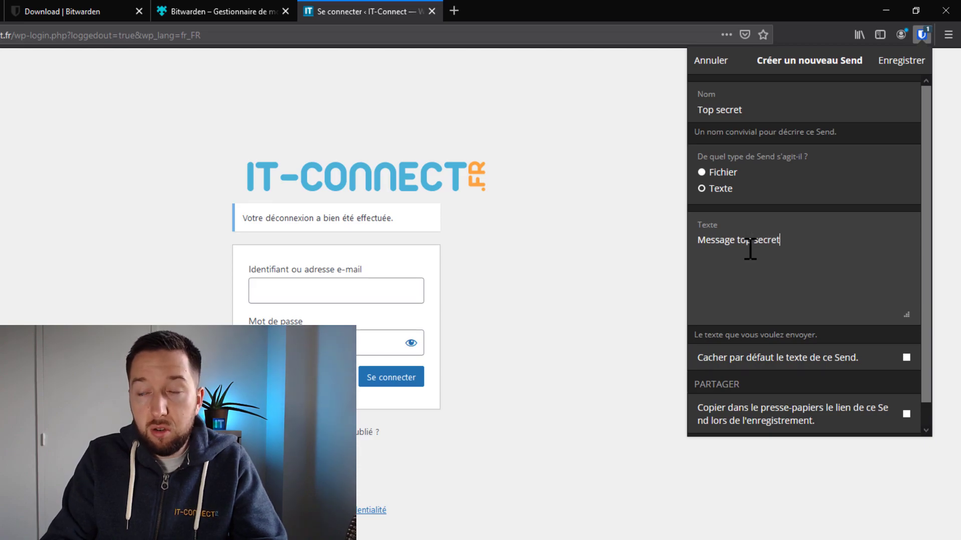
Hide the Send's text by default and expand its OPTIONS section.
{"action": "scroll", "coordinate": [780, 232], "scroll_direction": "down", "scroll_amount": 1}
{"action": "scroll", "coordinate": [779, 227], "scroll_direction": "down", "scroll_amount": 1}
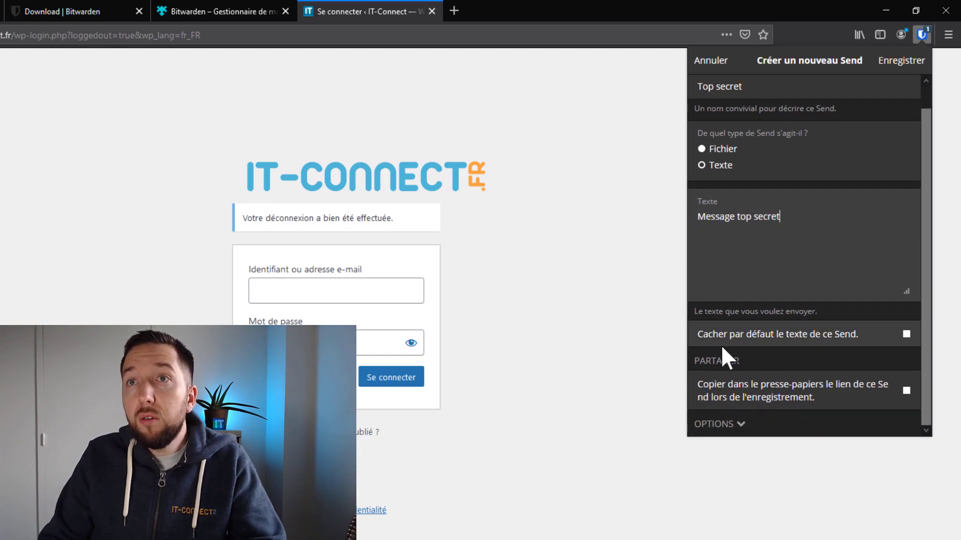
{"action": "left_click", "coordinate": [906, 334]}
{"action": "left_click", "coordinate": [725, 424]}
{"action": "scroll", "coordinate": [791, 351], "scroll_direction": "down", "scroll_amount": 3}
{"action": "scroll", "coordinate": [804, 272], "scroll_direction": "down", "scroll_amount": 4}
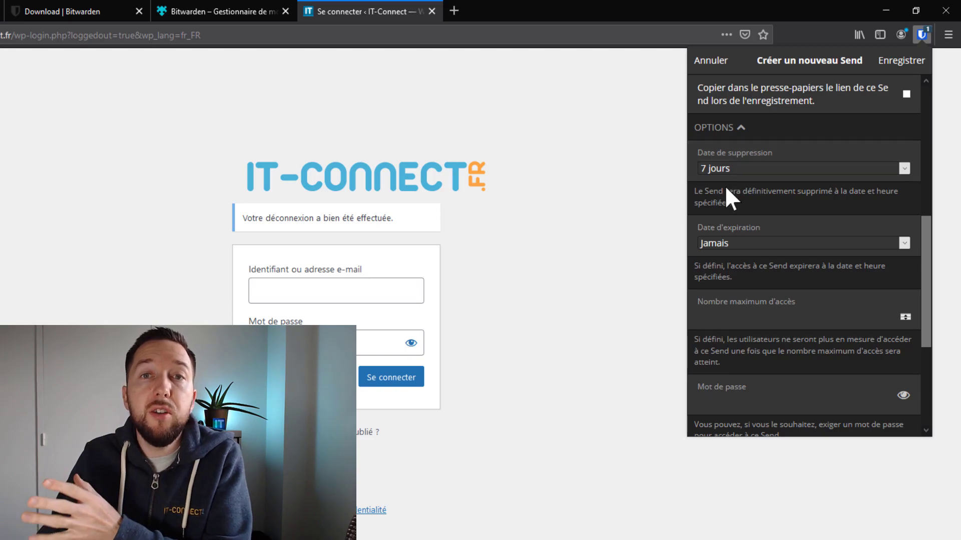
Keep deletion after 7 jours, set maximum accesses to 1, and save the Top secret Send.
{"action": "left_click", "coordinate": [744, 168]}
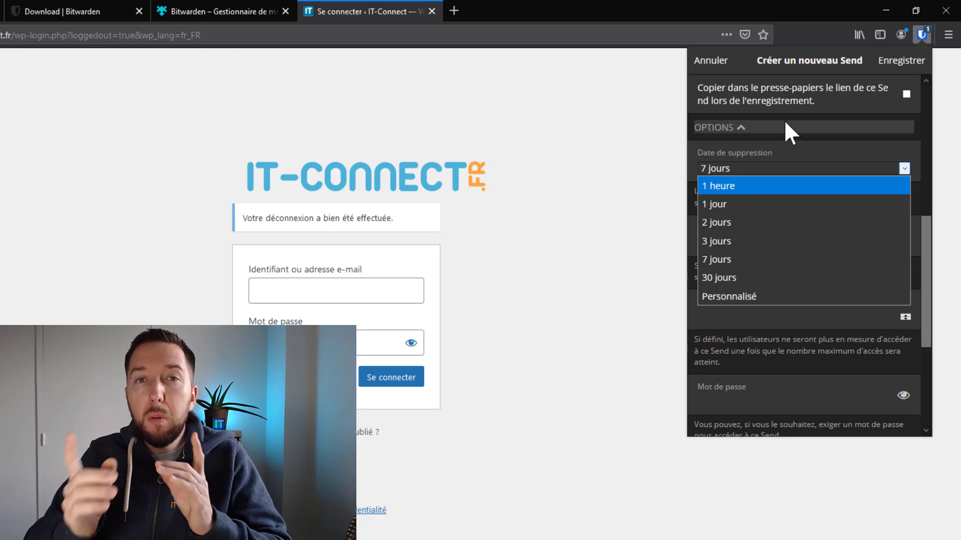
{"action": "left_click", "coordinate": [792, 364]}
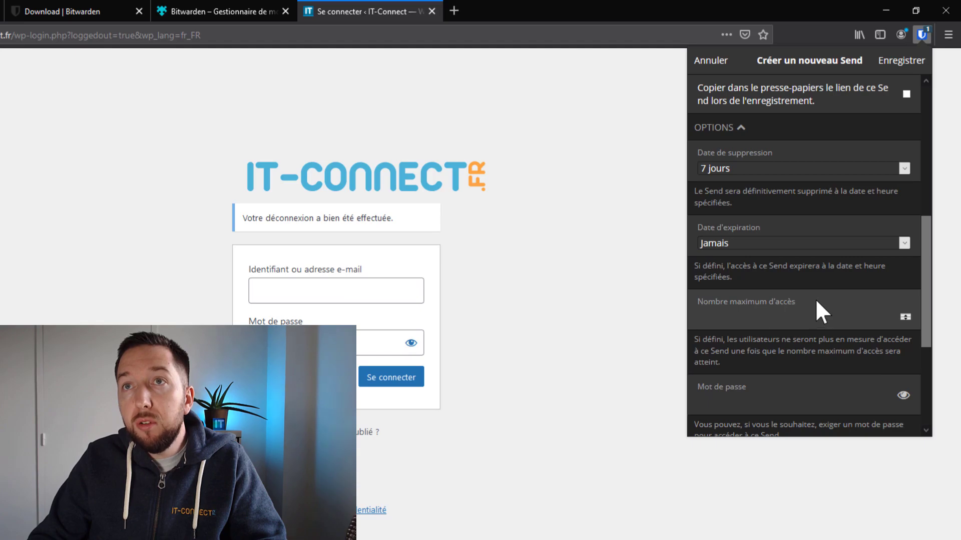
{"action": "left_click", "coordinate": [905, 314]}
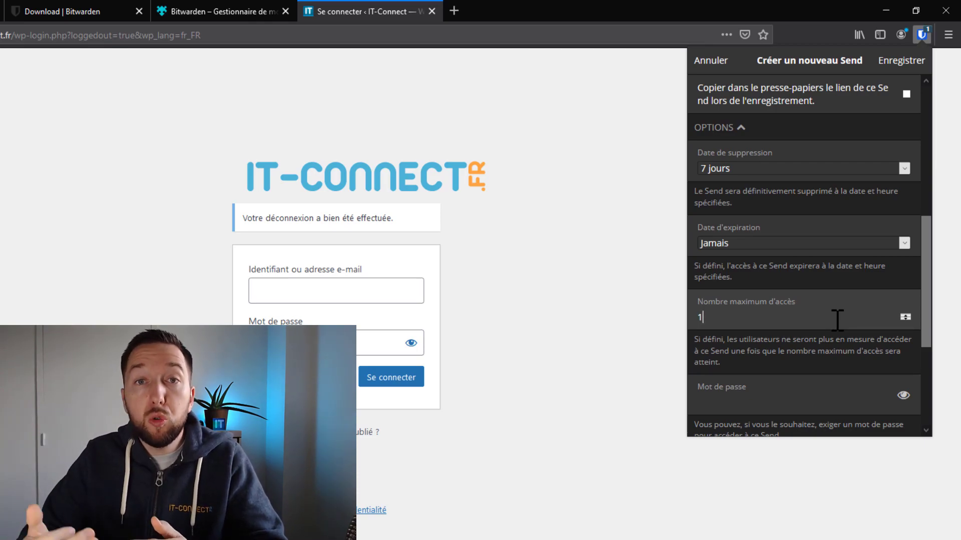
{"action": "scroll", "coordinate": [841, 330], "scroll_direction": "down", "scroll_amount": 3}
{"action": "left_click", "coordinate": [787, 245]}
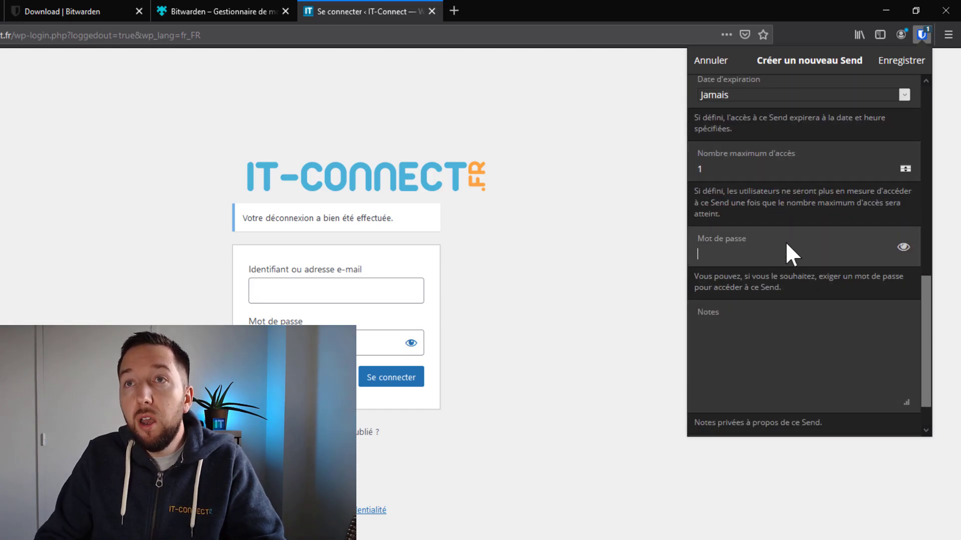
{"action": "left_click", "coordinate": [724, 347]}
{"action": "scroll", "coordinate": [725, 348], "scroll_direction": "up", "scroll_amount": 6}
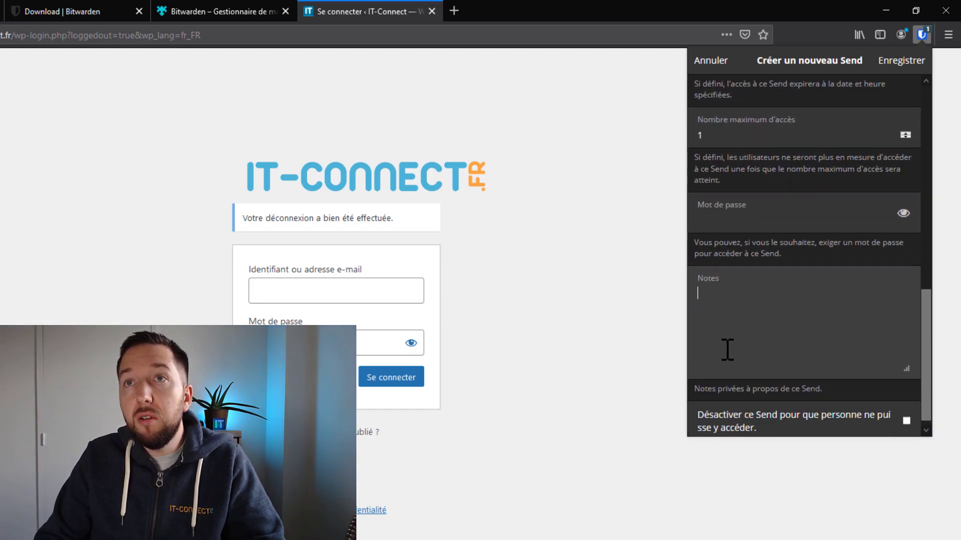
{"action": "scroll", "coordinate": [759, 373], "scroll_direction": "up", "scroll_amount": 1}
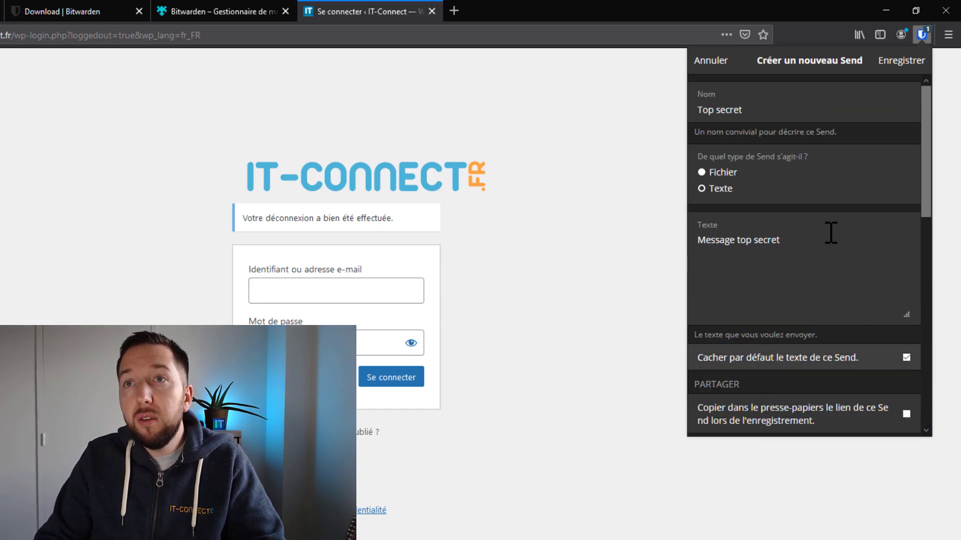
{"action": "left_click", "coordinate": [900, 60]}
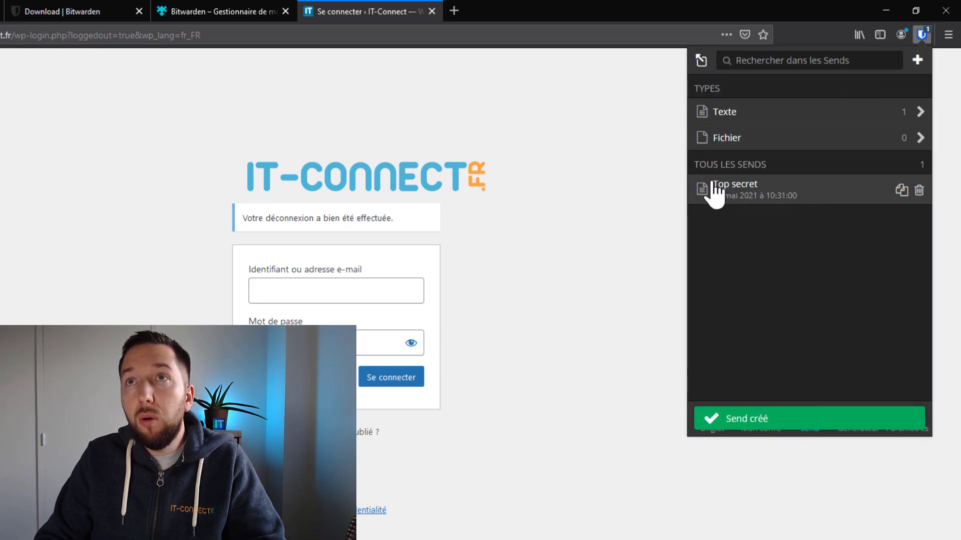
Copy the Top secret Send's link and open it in a new browser tab.
{"action": "left_click", "coordinate": [901, 191]}
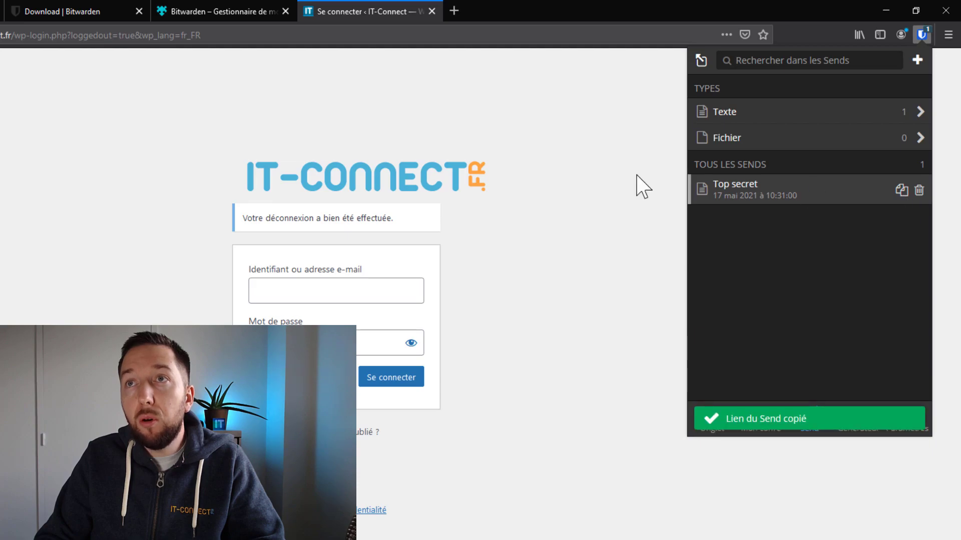
{"action": "left_click", "coordinate": [594, 229]}
{"action": "left_click", "coordinate": [453, 10]}
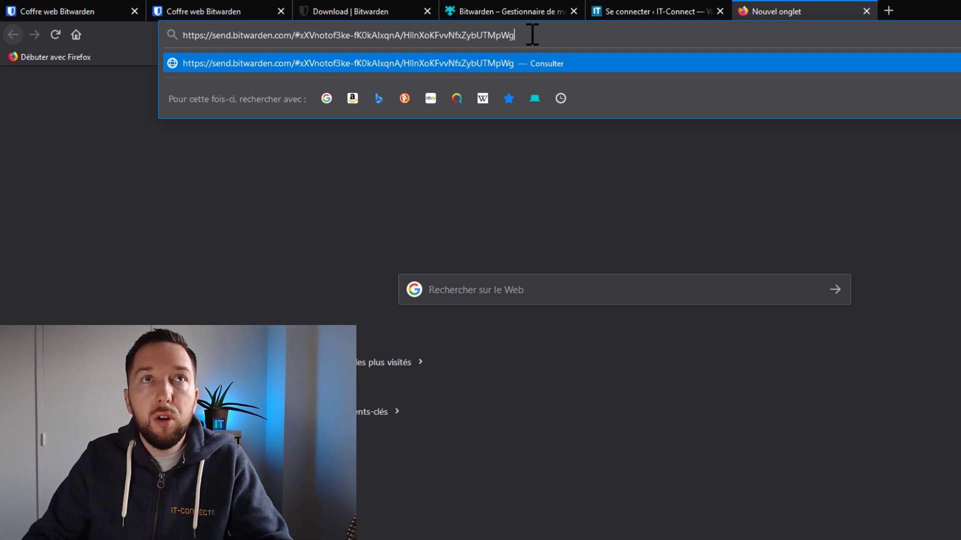
{"action": "key", "text": "Return"}
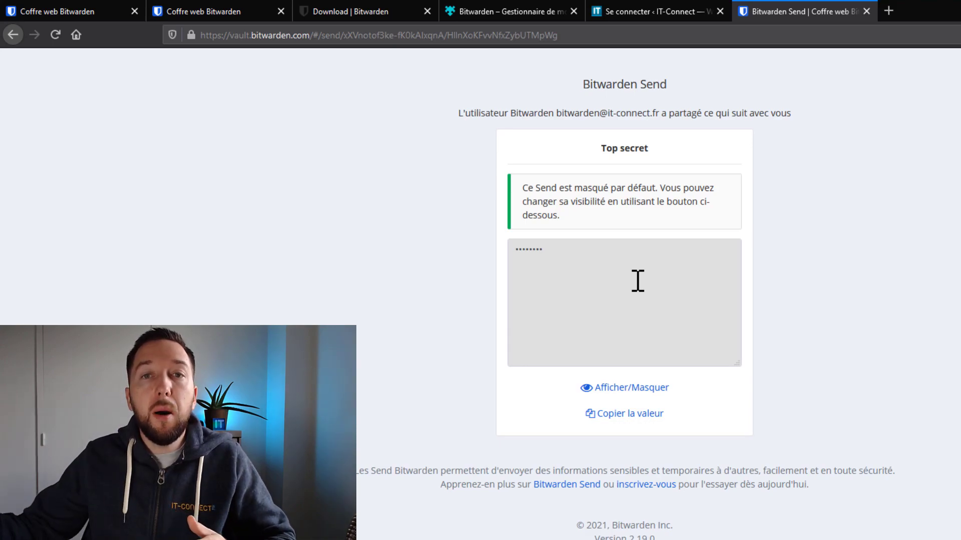
Reveal the Send's hidden message, then reload the page to test the single-access limit.
{"action": "left_click", "coordinate": [608, 390]}
{"action": "left_click_drag", "start_coordinate": [515, 250], "coordinate": [633, 244]}
{"action": "left_click", "coordinate": [633, 244]}
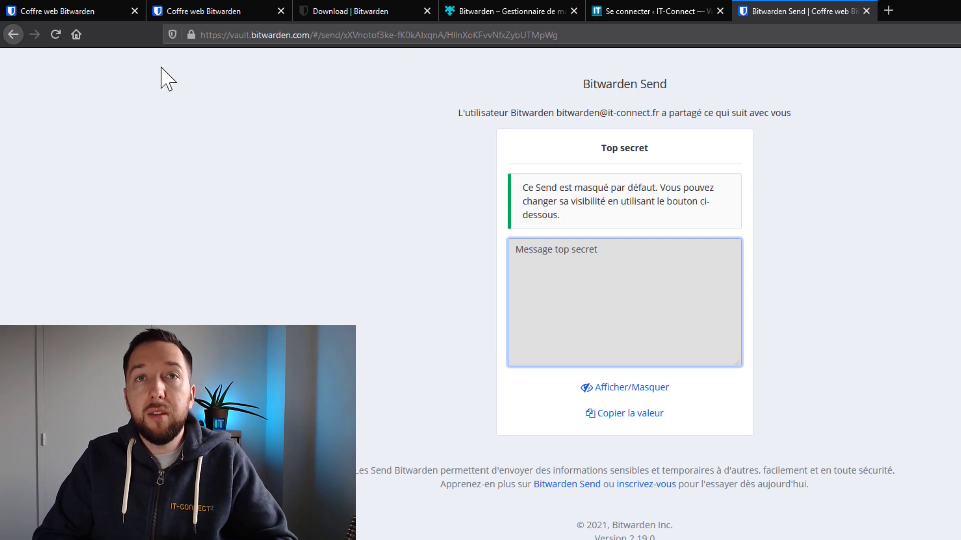
{"action": "left_click", "coordinate": [55, 35]}
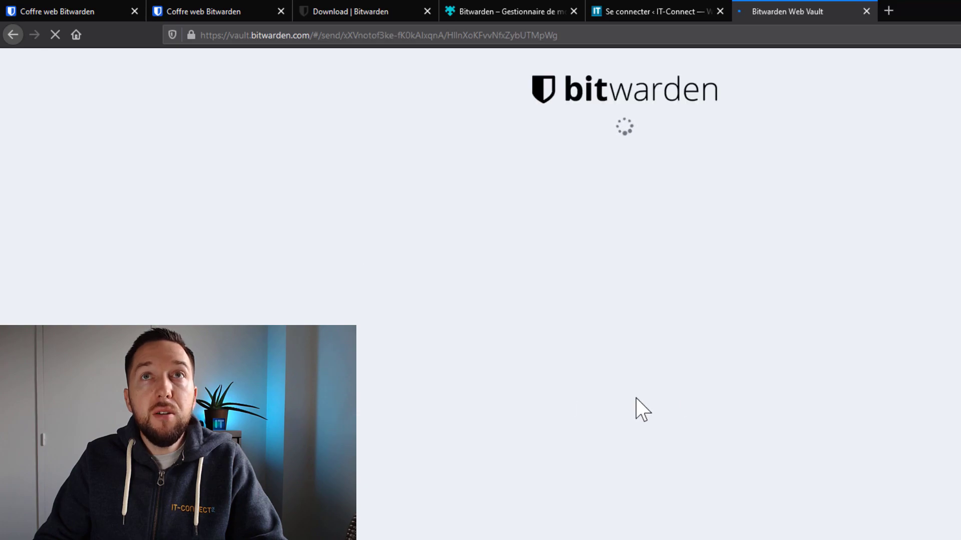
Check the reloaded page's 'n'existe pas' message saying the Top secret Send is gone.
{"action": "left_click_drag", "start_coordinate": [507, 126], "coordinate": [662, 147]}
{"action": "left_click", "coordinate": [661, 146]}
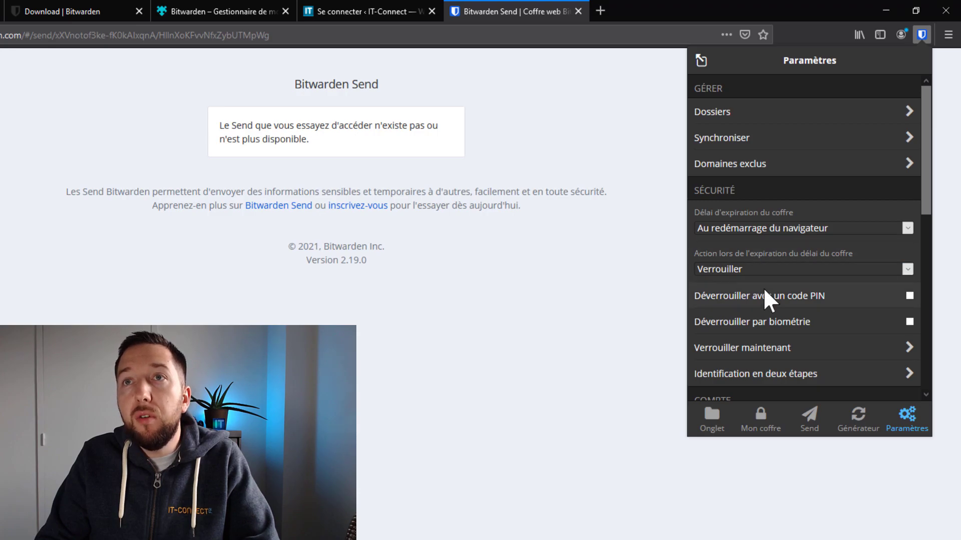
Scroll through the extension's security settings and open the 'Délai d'expiration du coffre' dropdown.
{"action": "scroll", "coordinate": [763, 290], "scroll_direction": "down", "scroll_amount": 3}
{"action": "scroll", "coordinate": [761, 301], "scroll_direction": "up", "scroll_amount": 3}
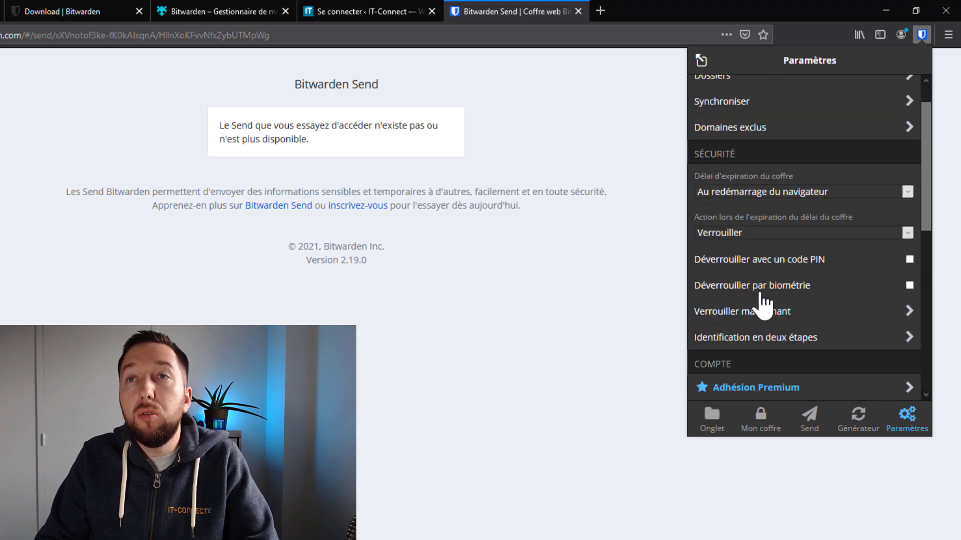
{"action": "scroll", "coordinate": [760, 287], "scroll_direction": "down", "scroll_amount": 3}
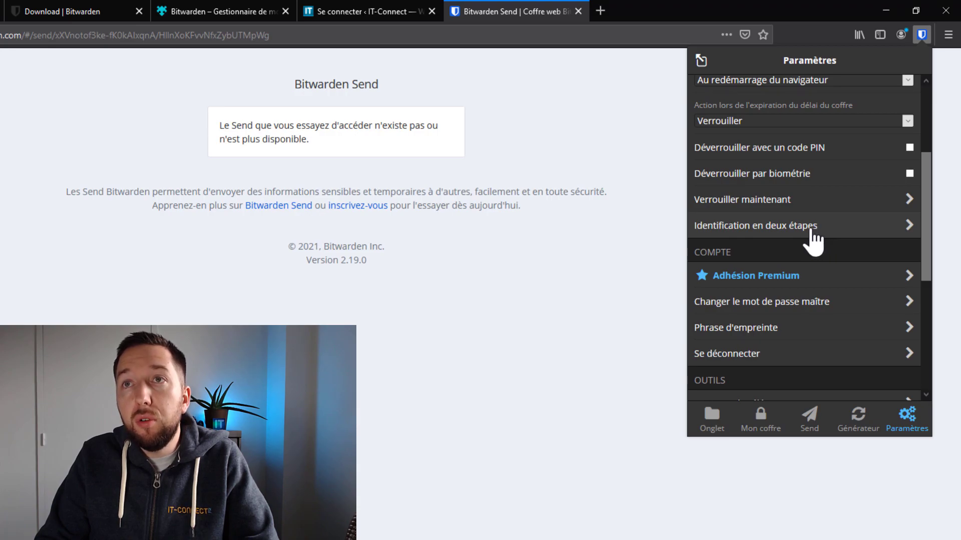
{"action": "scroll", "coordinate": [811, 238], "scroll_direction": "up", "scroll_amount": 3}
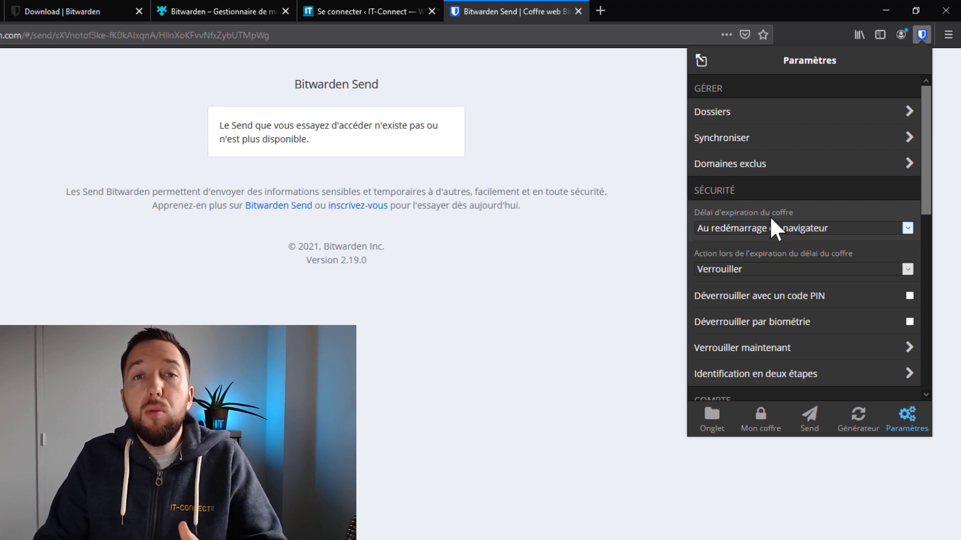
{"action": "left_click", "coordinate": [763, 227]}
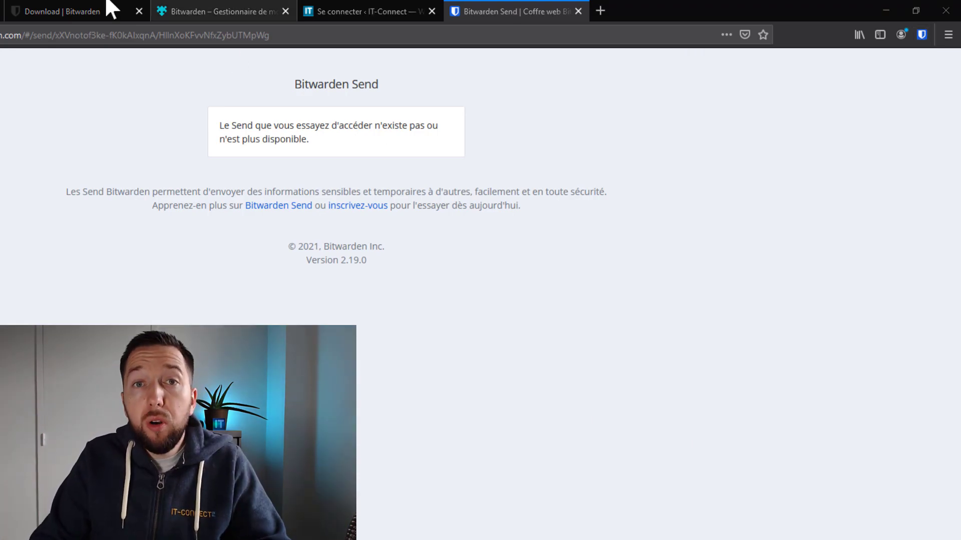
Switch to the browser tab holding the locked Bitwarden web vault.
{"action": "left_click", "coordinate": [1, 11]}
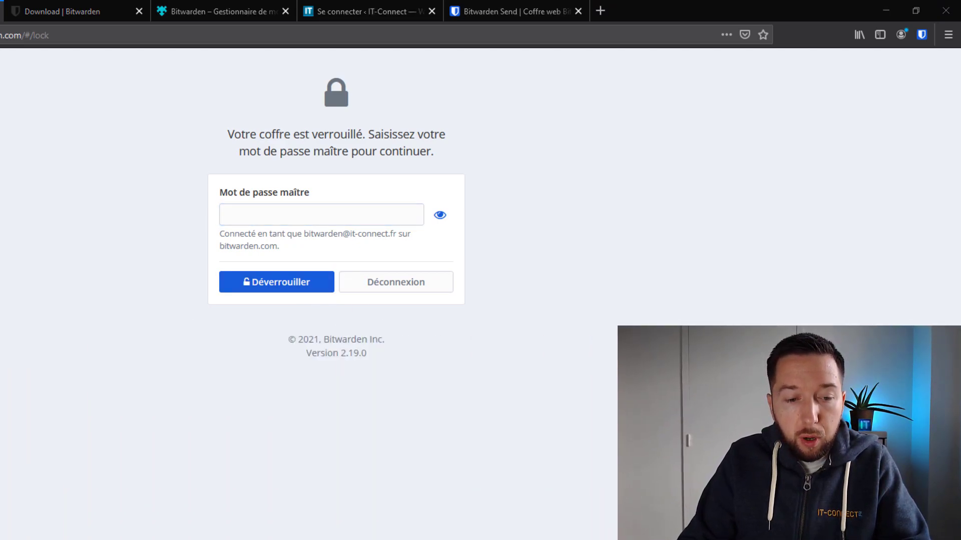
Unlock the web vault by pasting the master password and confirming Déverrouiller.
{"action": "left_click", "coordinate": [281, 218]}
{"action": "key", "text": "ctrl+v"}
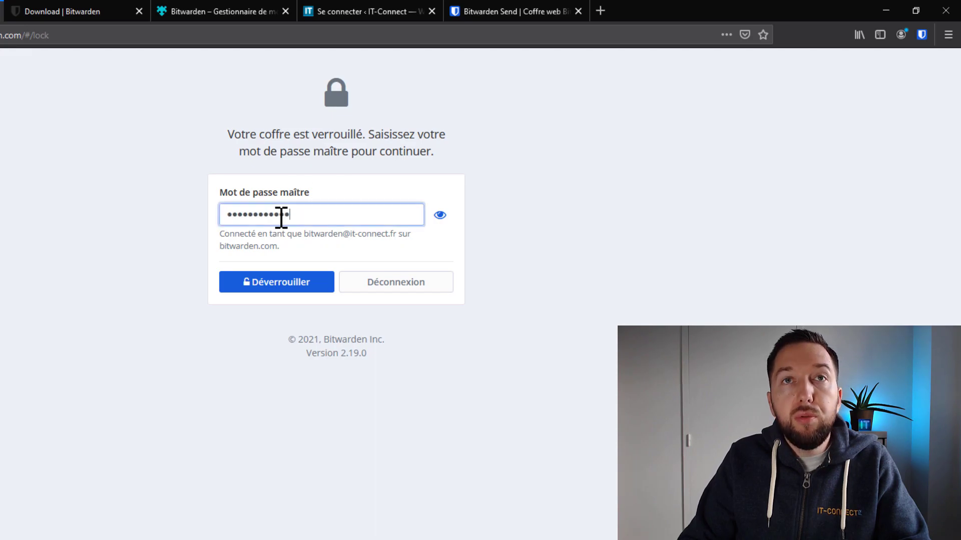
{"action": "left_click", "coordinate": [274, 286]}
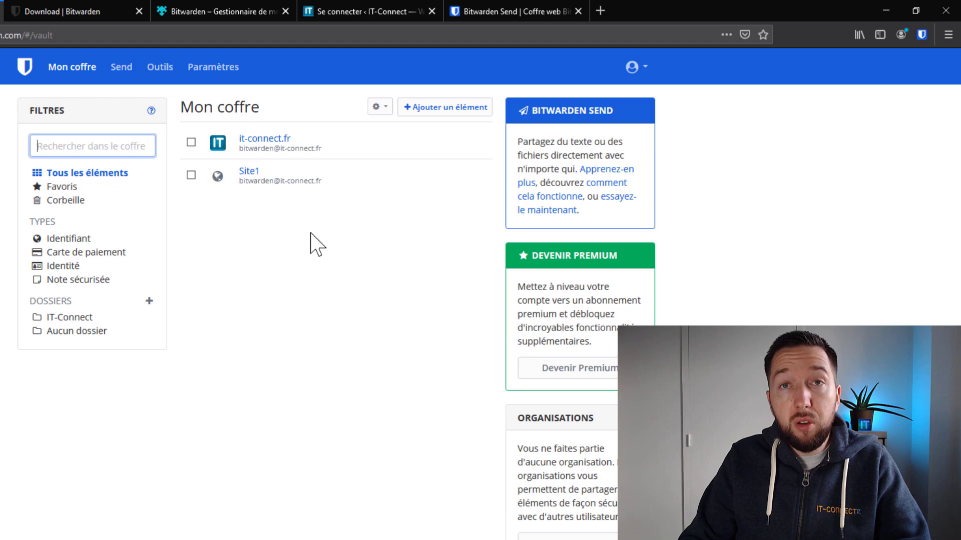
Review the Identification en deux étapes settings, then start a Nouvelle organisation from Mon coffre.
{"action": "left_click", "coordinate": [206, 74]}
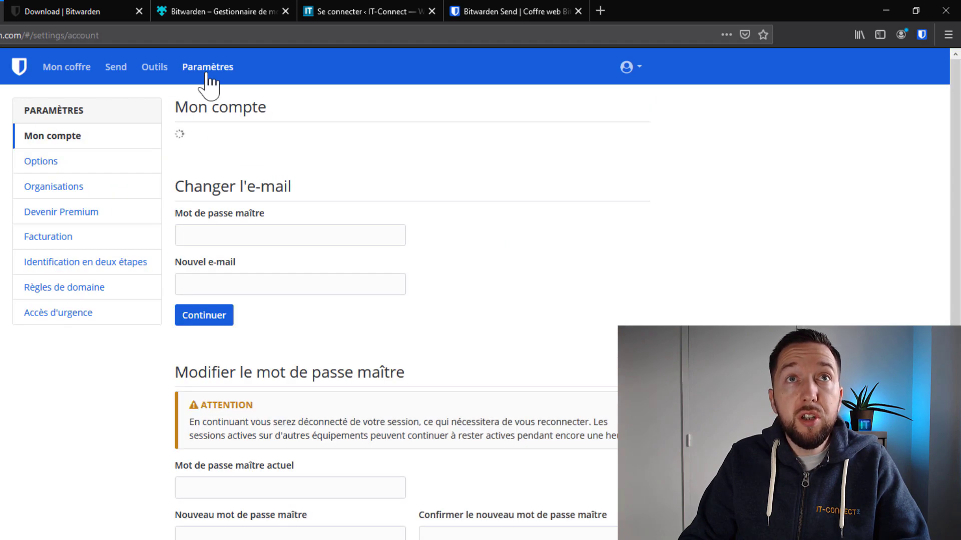
{"action": "left_click", "coordinate": [38, 263]}
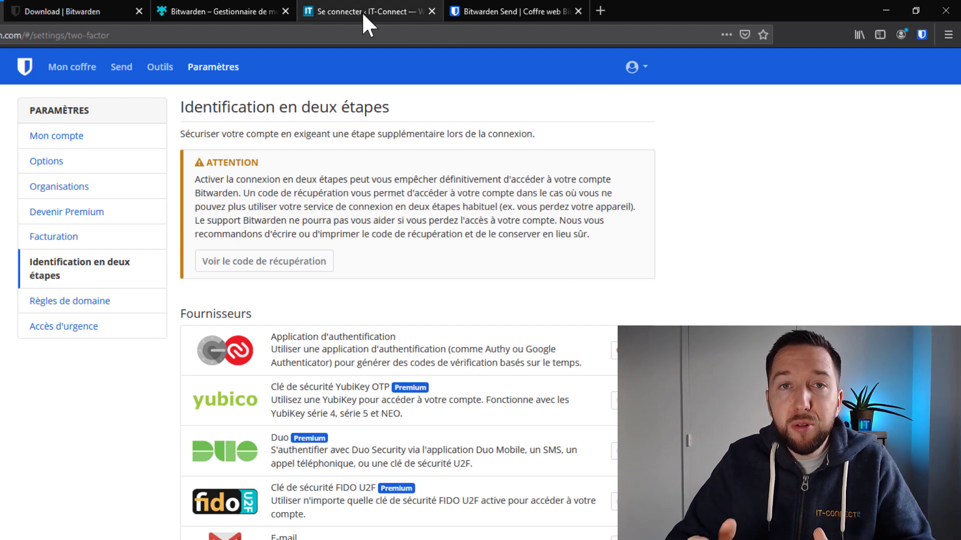
{"action": "left_click", "coordinate": [73, 68]}
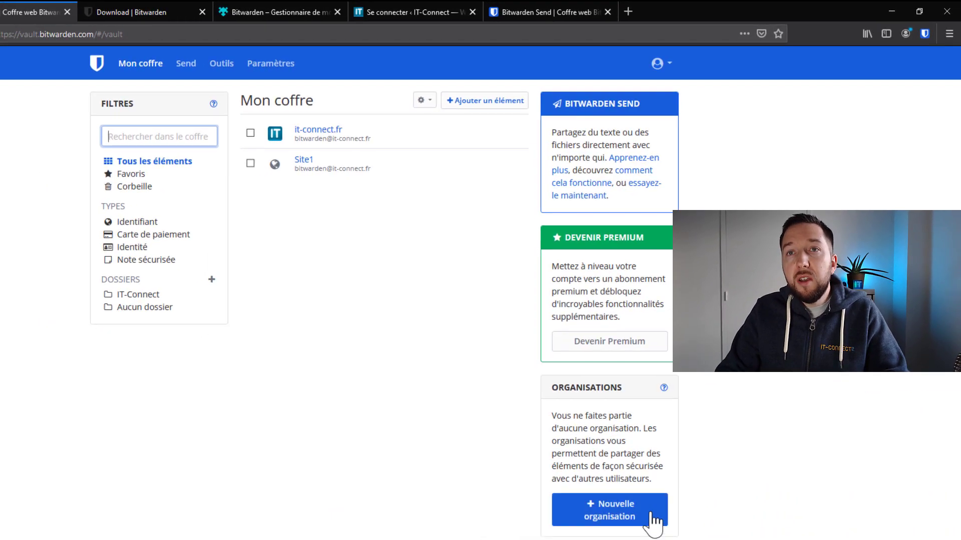
{"action": "left_click", "coordinate": [652, 514]}
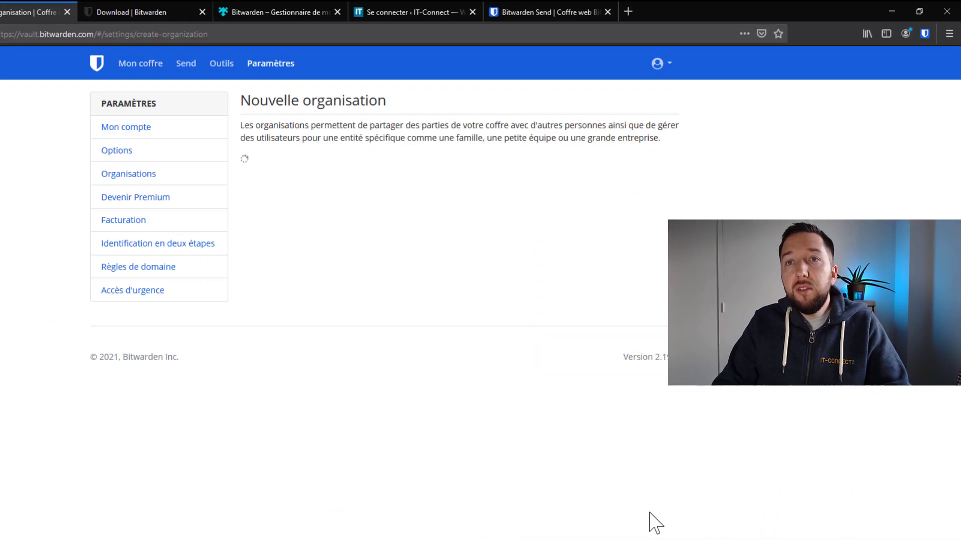
Name the organization IT-Connect on the Gratuit plan and submit the form.
{"action": "left_click", "coordinate": [342, 217]}
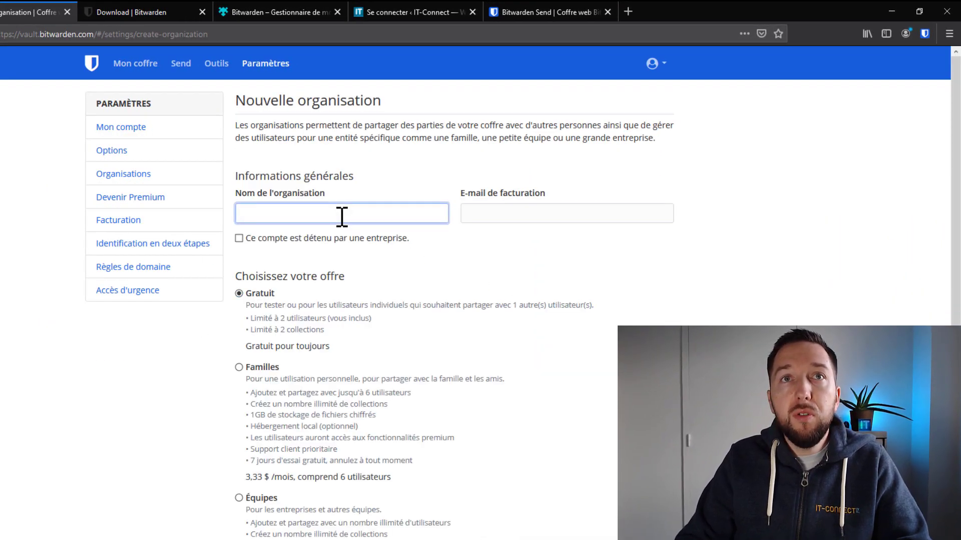
{"action": "type", "text": "IT-Connect"}
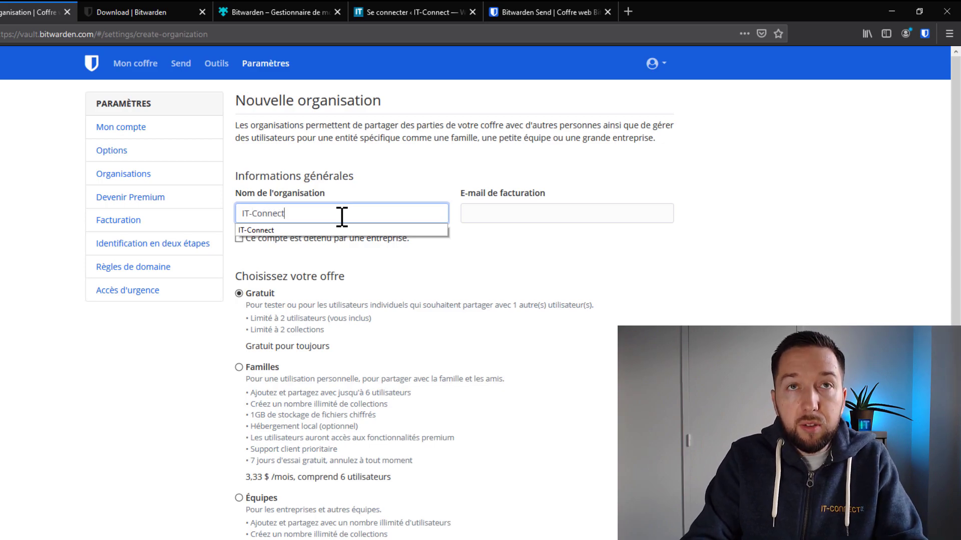
{"action": "left_click", "coordinate": [678, 263]}
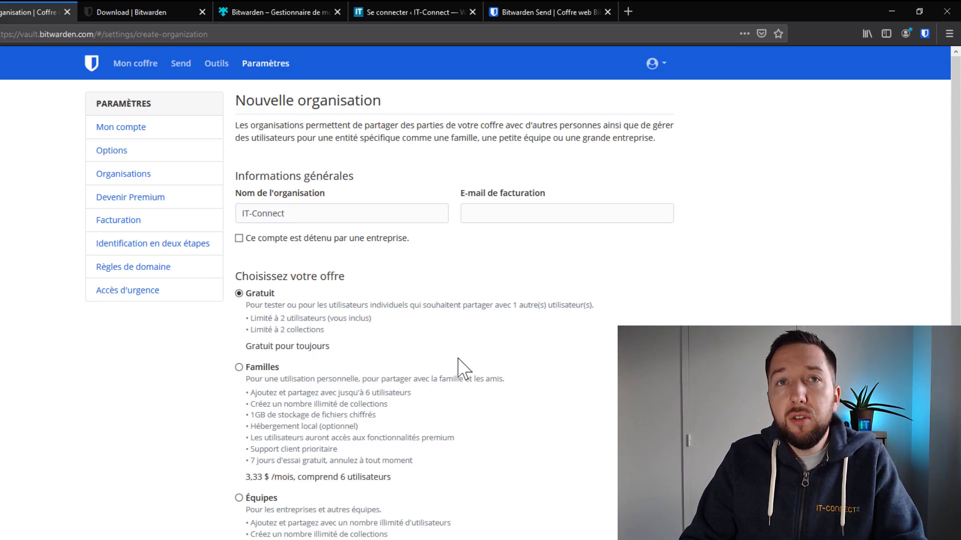
{"action": "scroll", "coordinate": [450, 370], "scroll_direction": "down", "scroll_amount": 5}
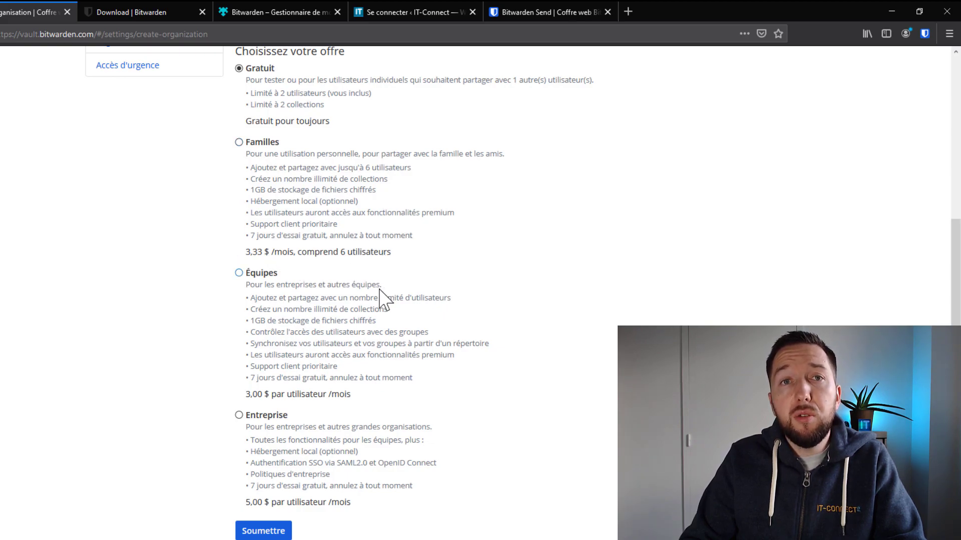
{"action": "left_click", "coordinate": [263, 534]}
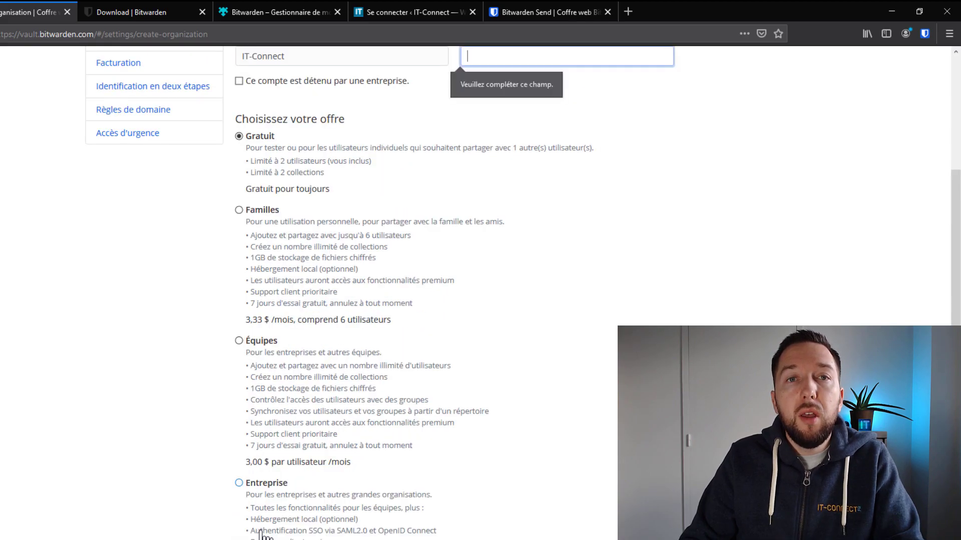
{"action": "scroll", "coordinate": [523, 234], "scroll_direction": "up", "scroll_amount": 3}
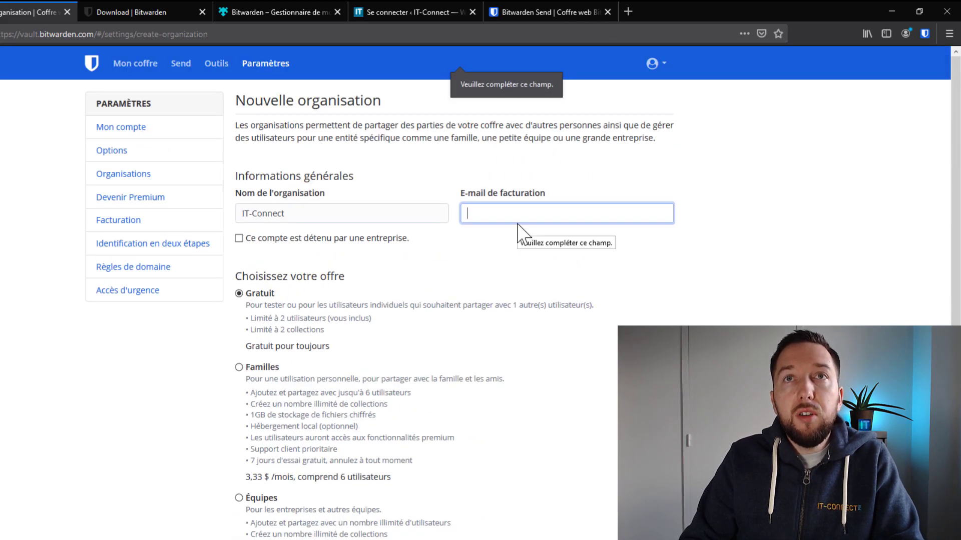
Fill in the billing e-mail address and submit to create the organization.
{"action": "key", "text": "Return"}
{"action": "scroll", "coordinate": [462, 500], "scroll_direction": "down", "scroll_amount": 5}
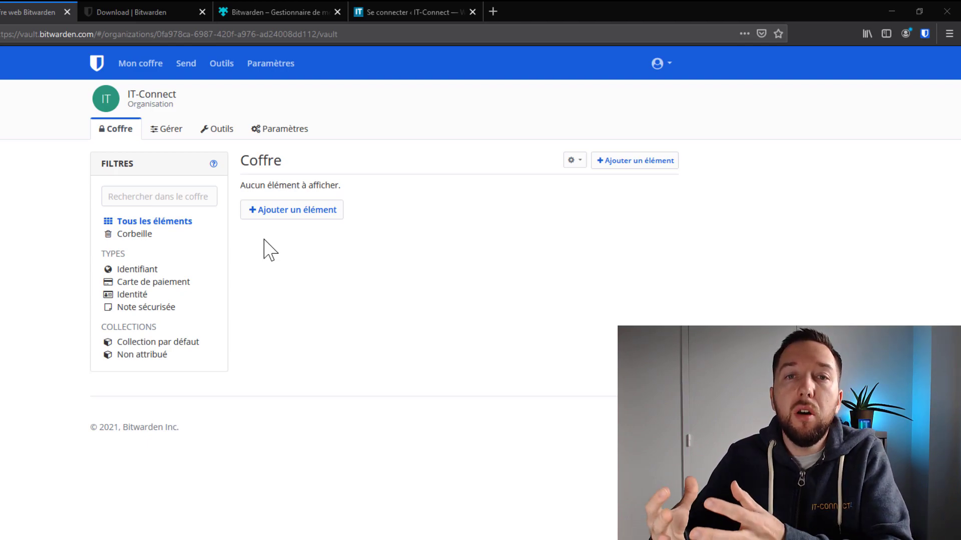
Add a Sysadmin collection under IT-Connect's Collections, then return to Mon coffre.
{"action": "left_click", "coordinate": [171, 133]}
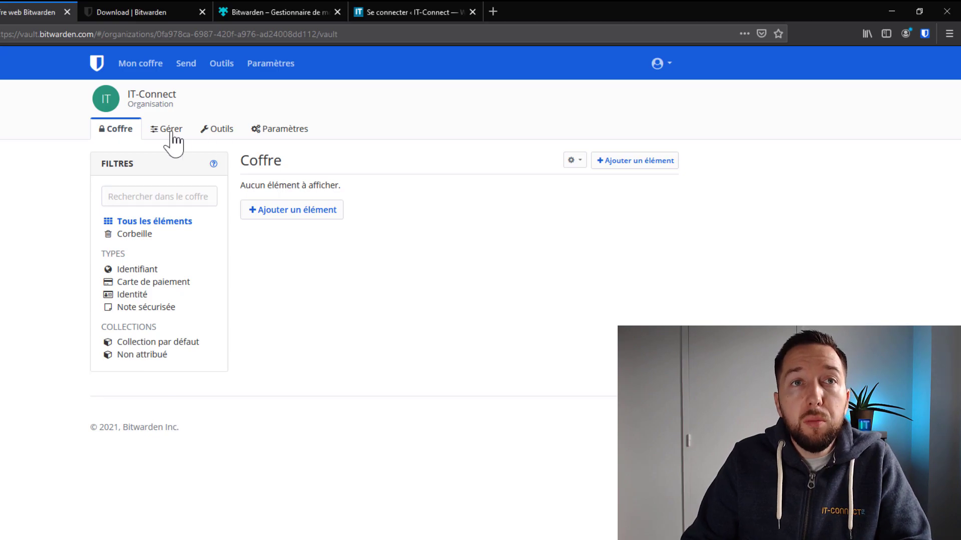
{"action": "left_click", "coordinate": [172, 132]}
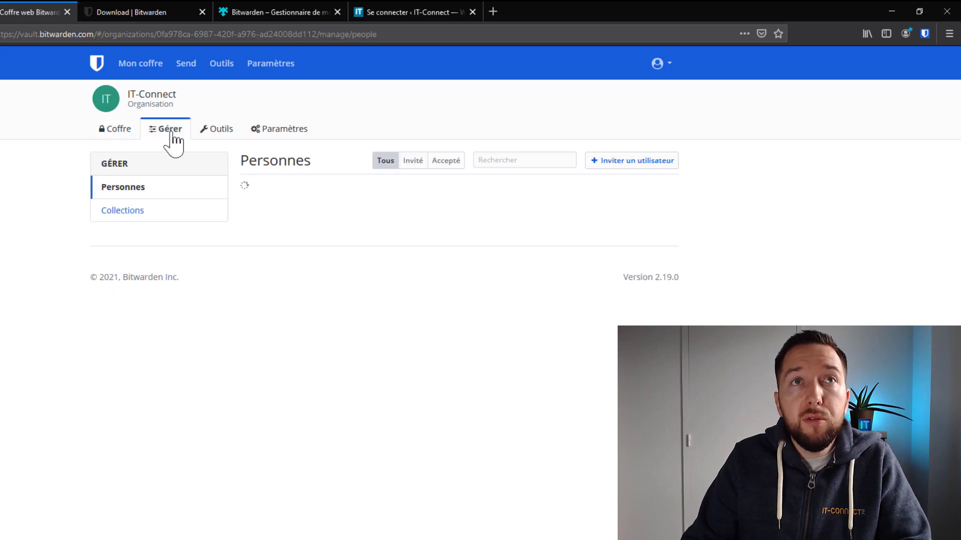
{"action": "left_click", "coordinate": [131, 213]}
{"action": "left_click", "coordinate": [625, 158]}
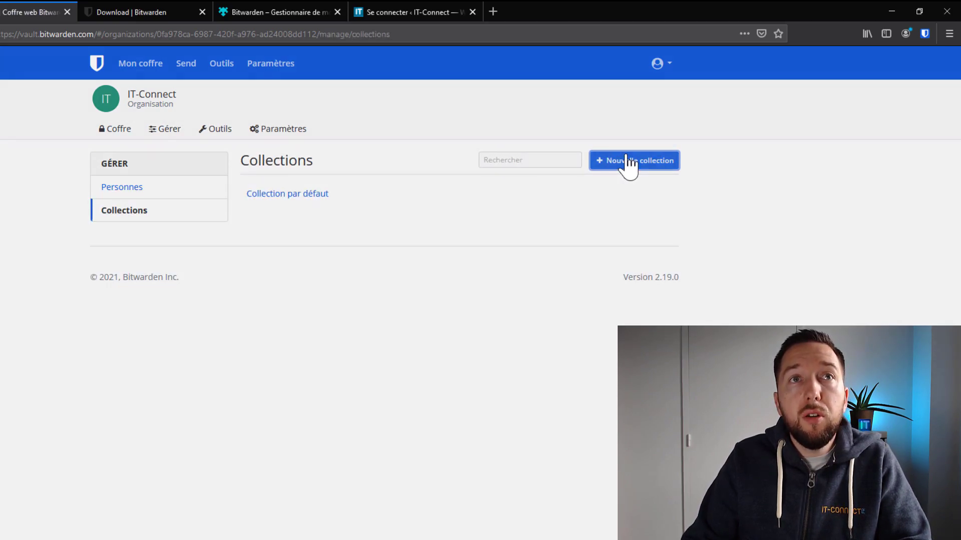
{"action": "type", "text": "Systemn"}
{"action": "key", "text": "Return"}
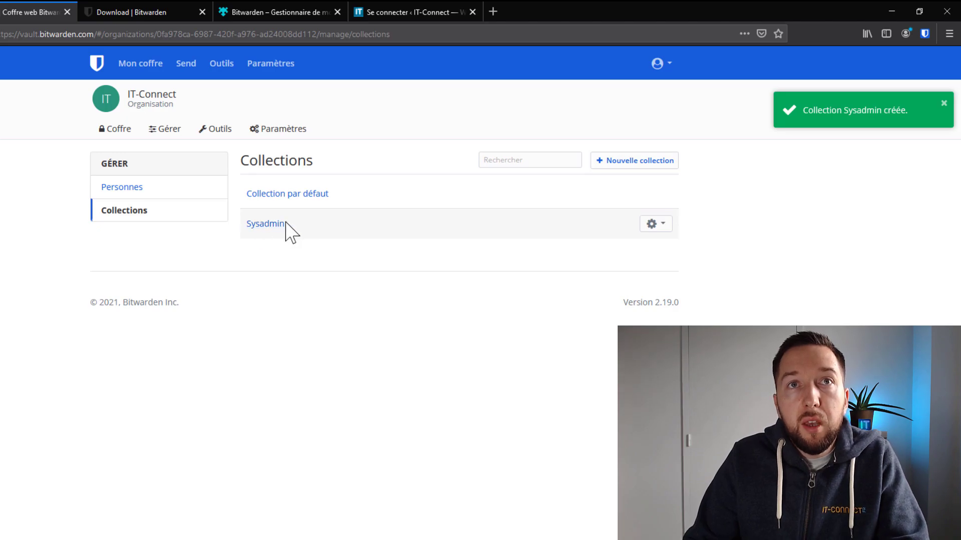
{"action": "left_click", "coordinate": [143, 75]}
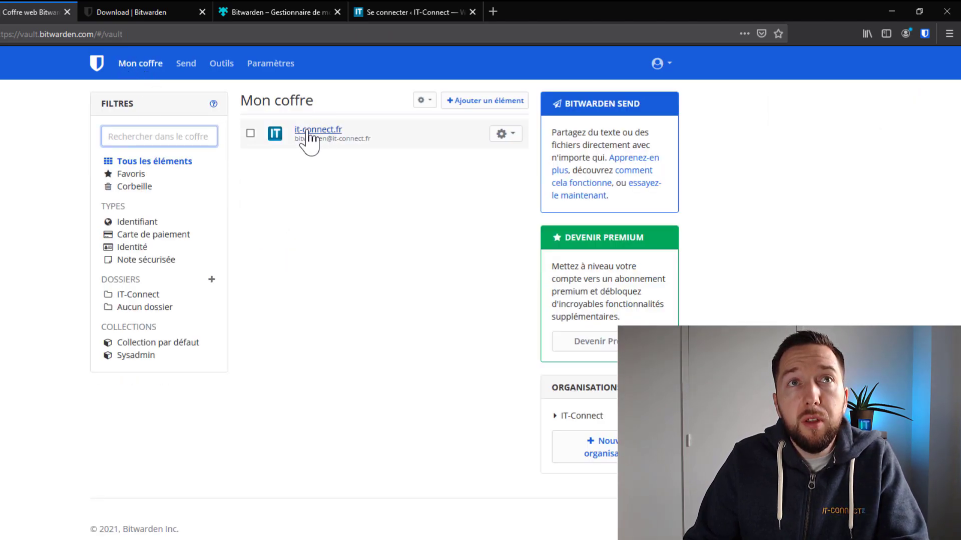
Share the it-connect.fr login to the IT-Connect organization in the Sysadmin collection.
{"action": "left_click", "coordinate": [503, 134]}
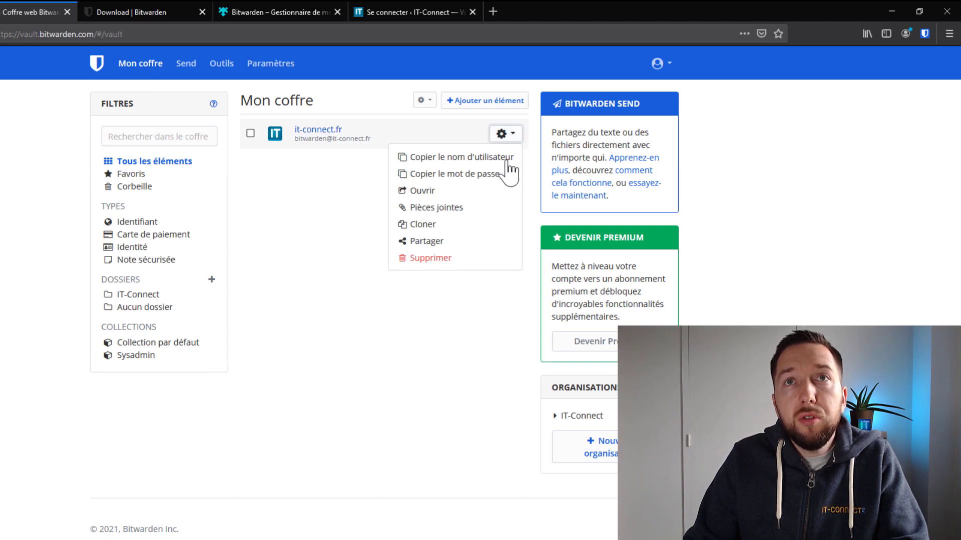
{"action": "left_click", "coordinate": [418, 242]}
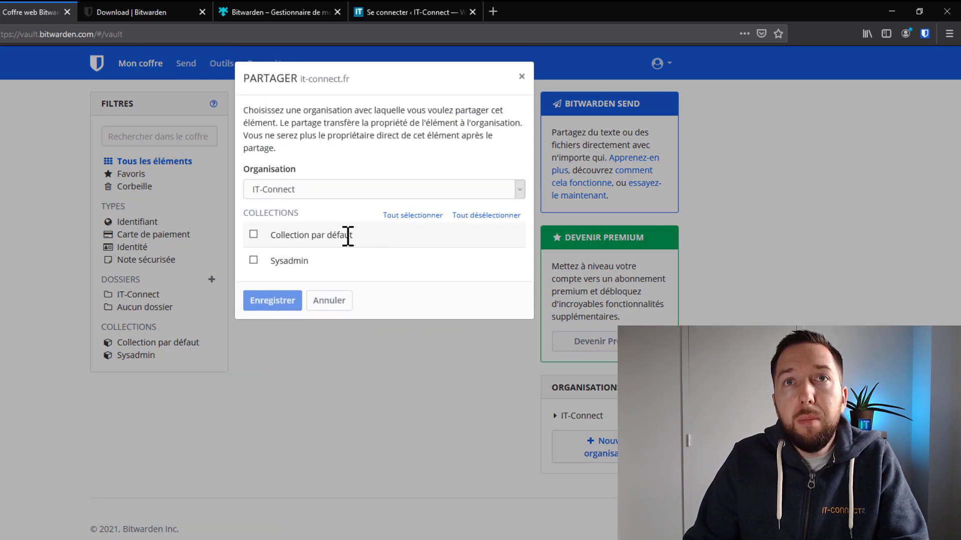
{"action": "left_click", "coordinate": [273, 188]}
{"action": "left_click", "coordinate": [288, 209]}
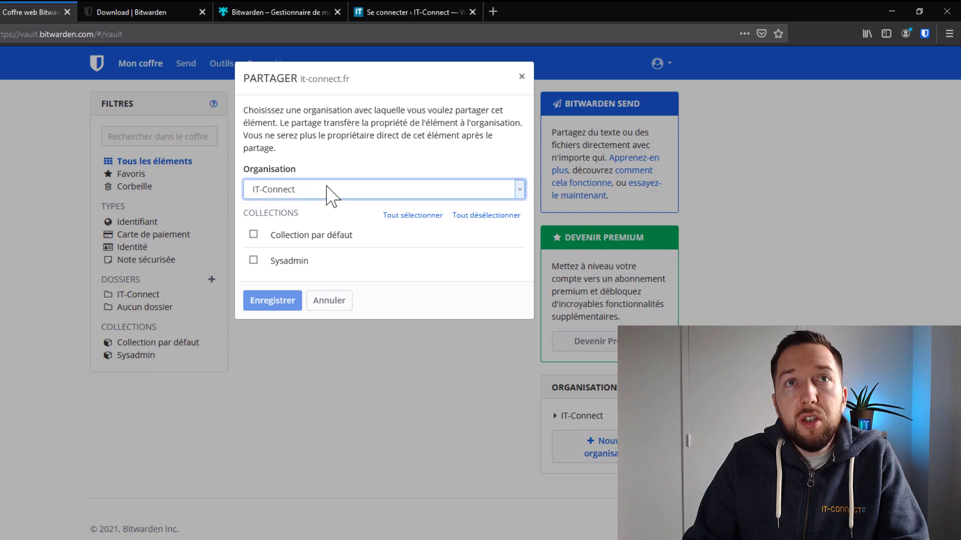
{"action": "left_click_drag", "start_coordinate": [244, 216], "coordinate": [310, 221]}
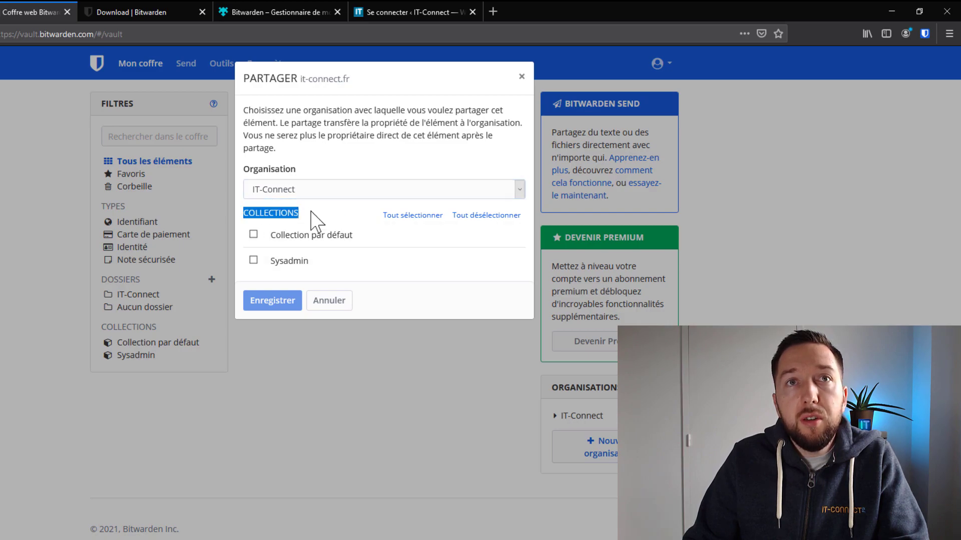
{"action": "left_click", "coordinate": [253, 260]}
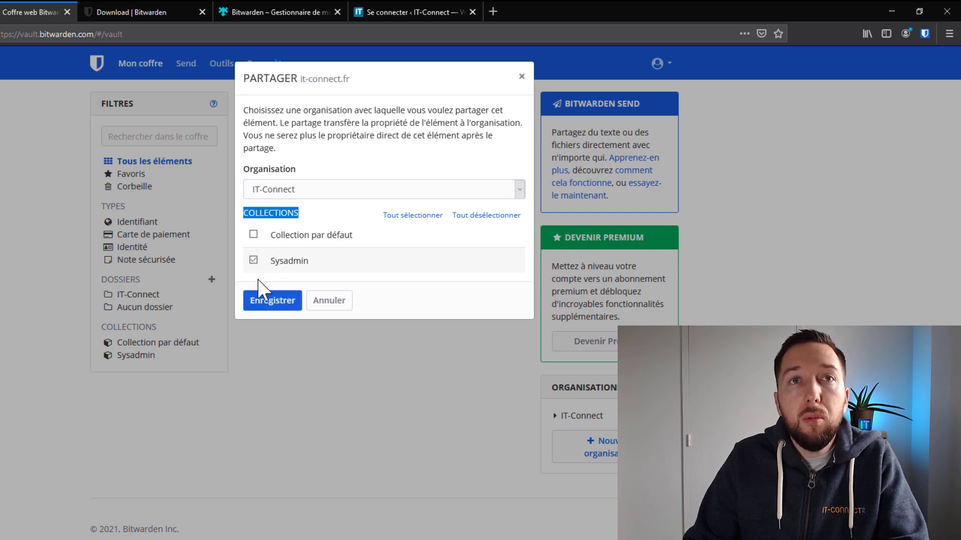
{"action": "left_click", "coordinate": [260, 303]}
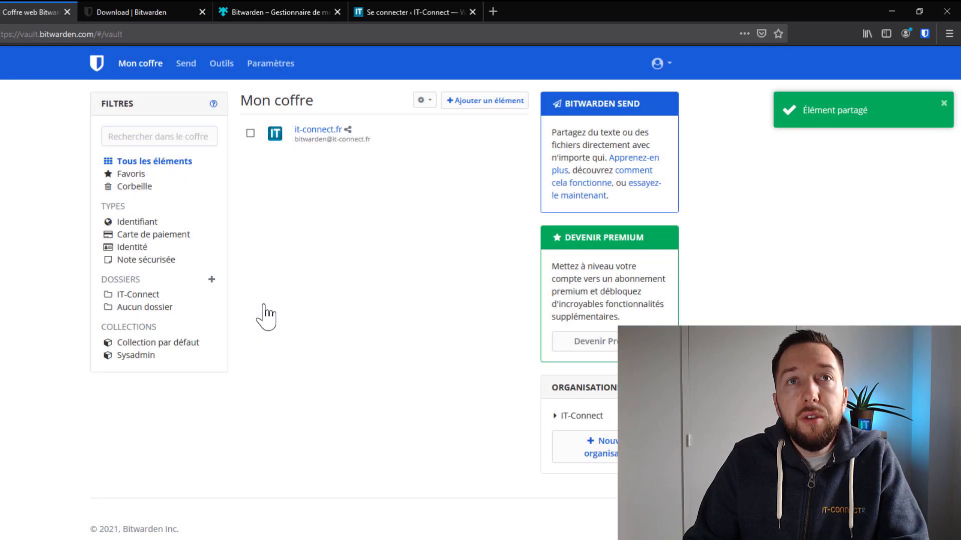
Filter IT-Connect's vault by Sysadmin, check the login's collections, then show Collections management.
{"action": "left_click", "coordinate": [580, 416]}
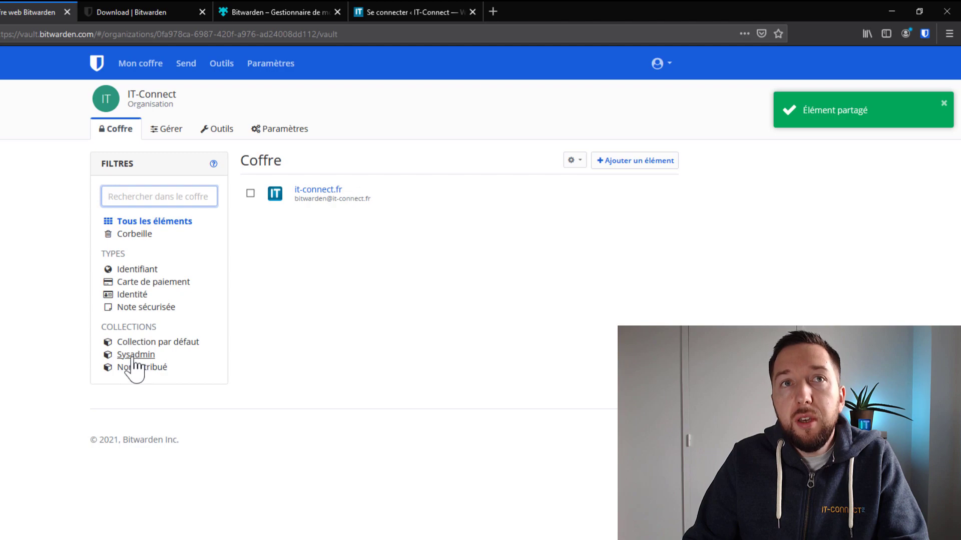
{"action": "left_click", "coordinate": [141, 356]}
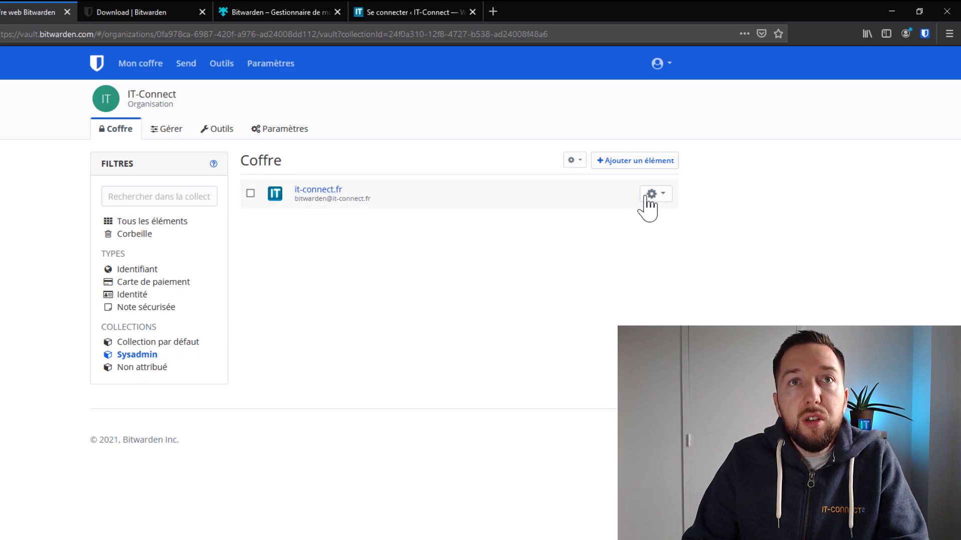
{"action": "left_click", "coordinate": [653, 196]}
{"action": "left_click", "coordinate": [597, 303]}
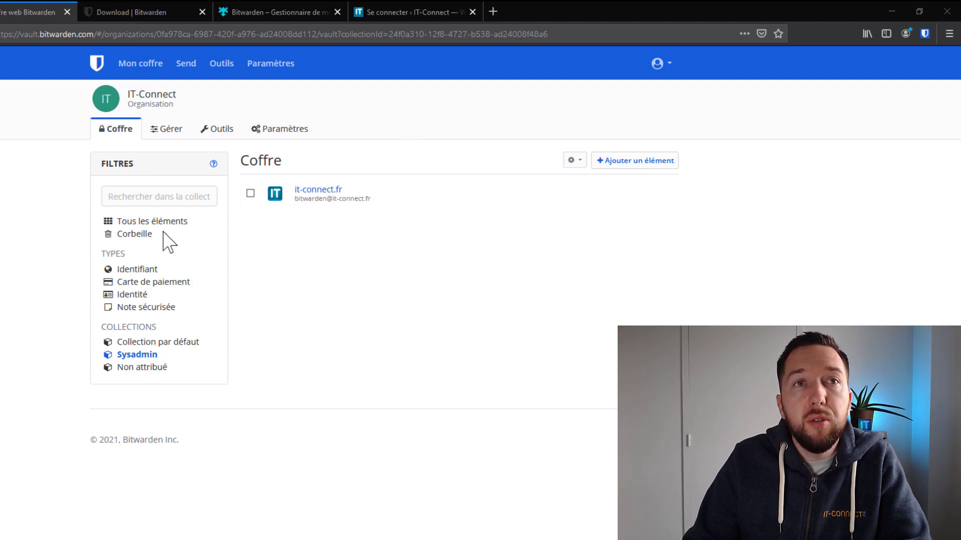
{"action": "left_click", "coordinate": [168, 129]}
{"action": "left_click", "coordinate": [157, 214]}
Review the users with access to Sysadmin, then go to the organization's Outils section.
{"action": "left_click", "coordinate": [660, 231]}
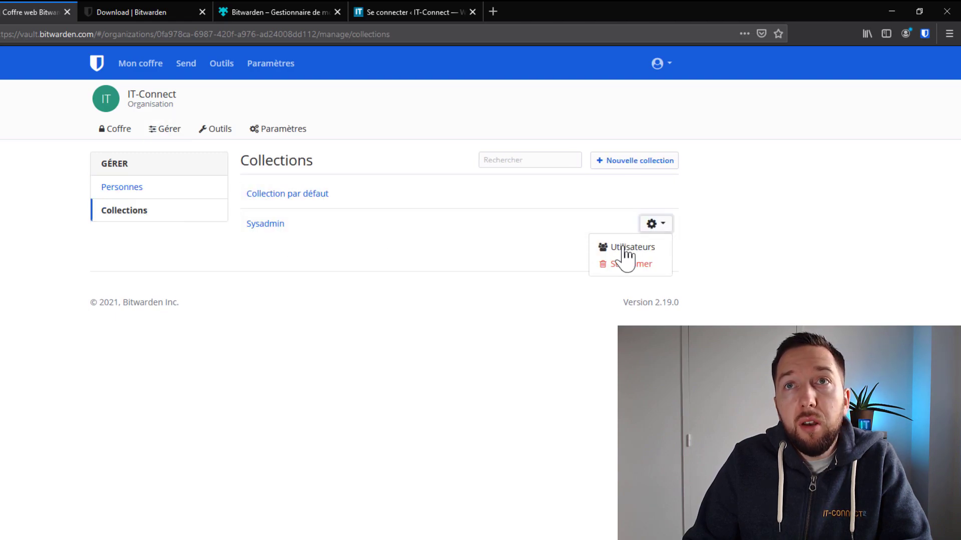
{"action": "left_click", "coordinate": [632, 247]}
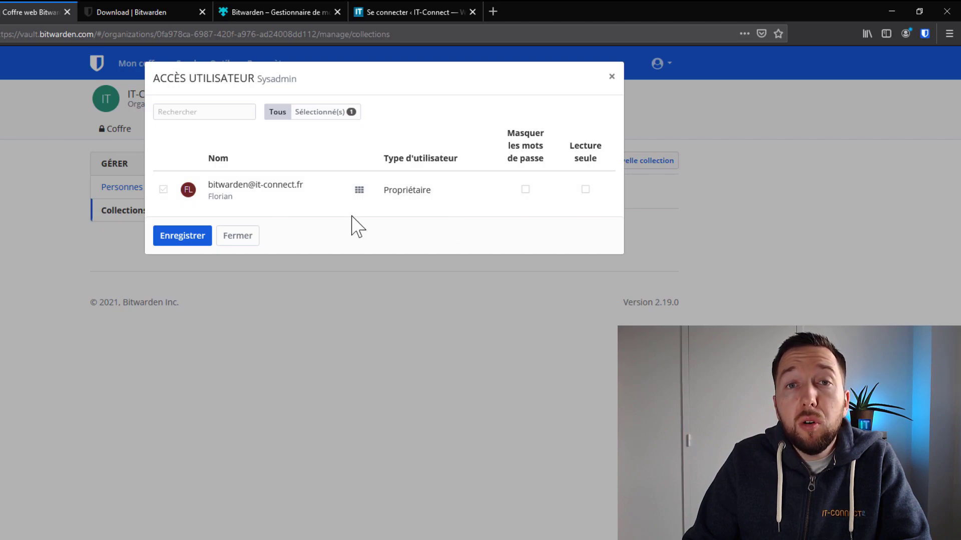
{"action": "left_click", "coordinate": [243, 240]}
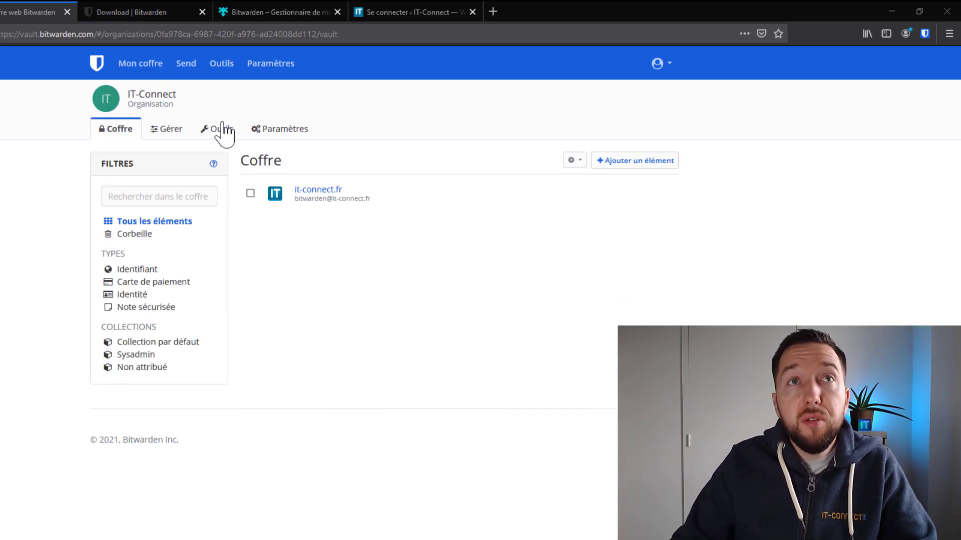
{"action": "left_click", "coordinate": [224, 131]}
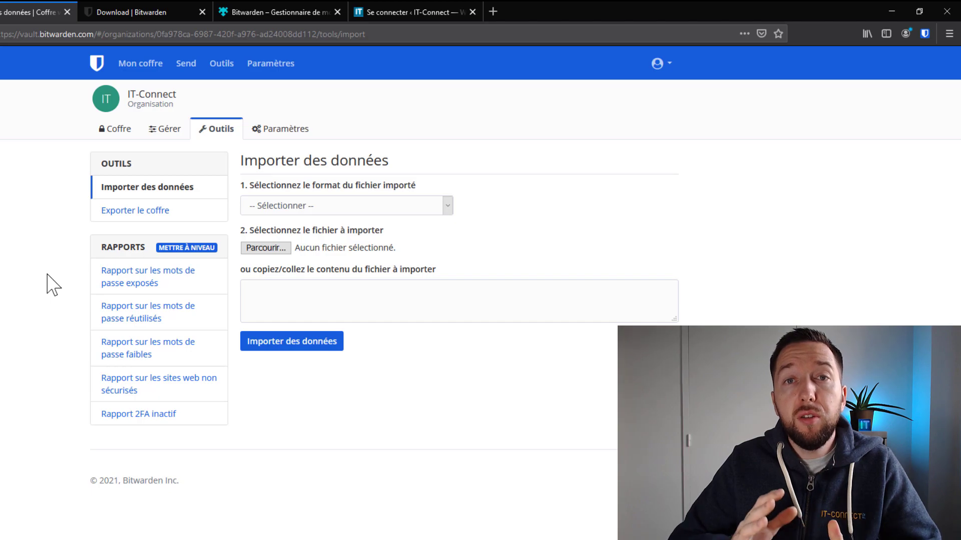
View the exposed and reused passwords reports, cancelling each upgrade prompt.
{"action": "left_click", "coordinate": [155, 275]}
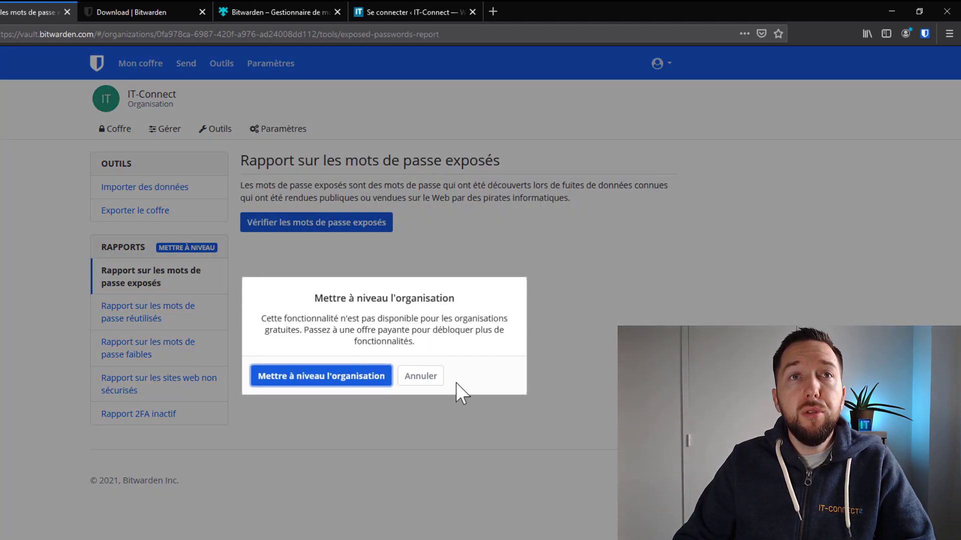
{"action": "left_click", "coordinate": [420, 377]}
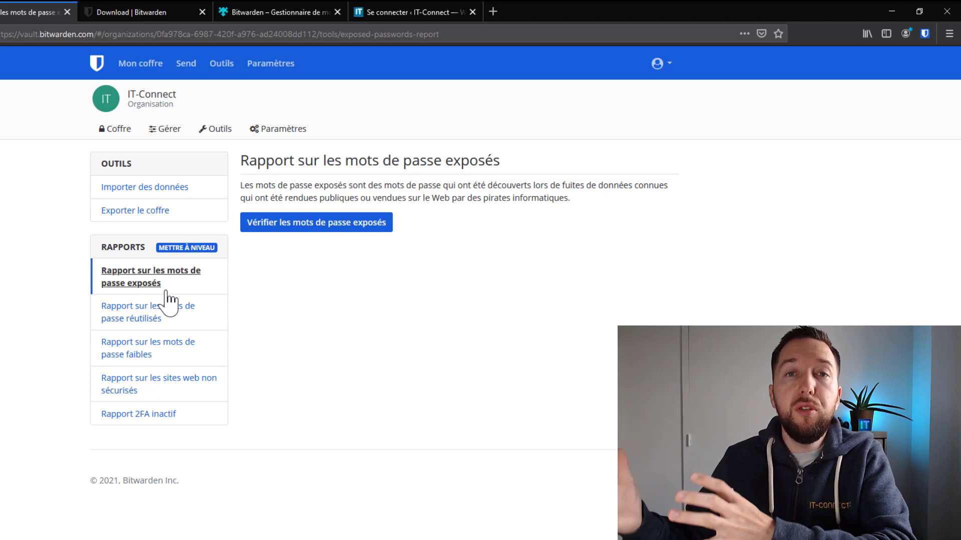
{"action": "left_click", "coordinate": [200, 316]}
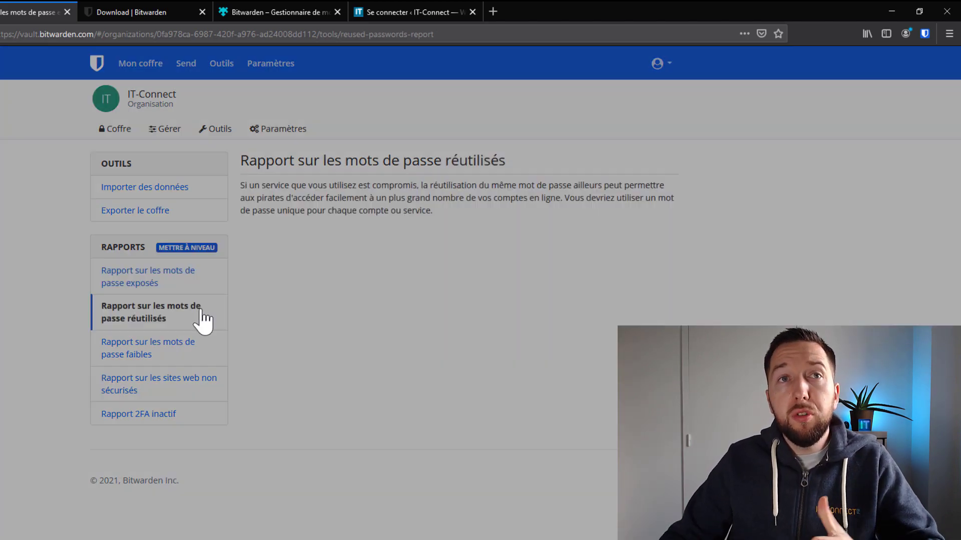
{"action": "left_click", "coordinate": [430, 377]}
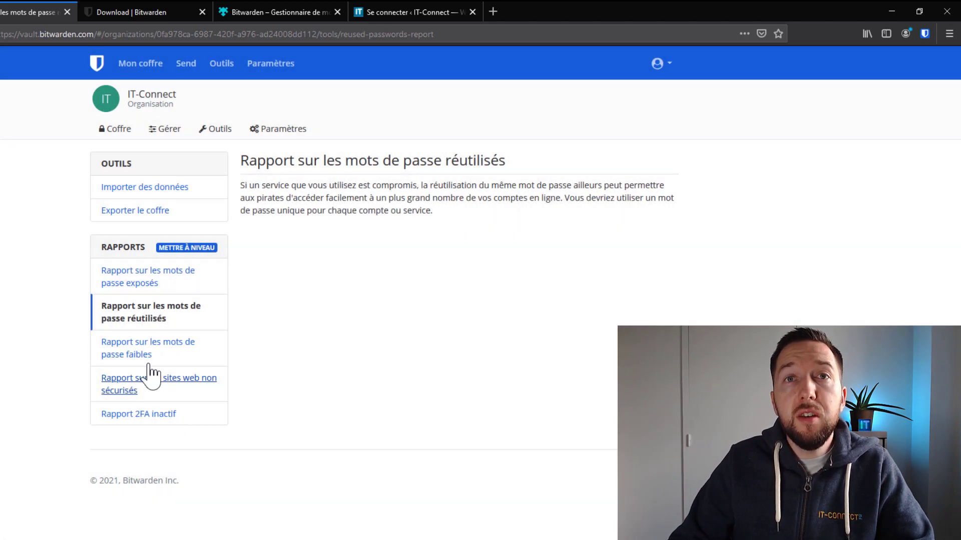